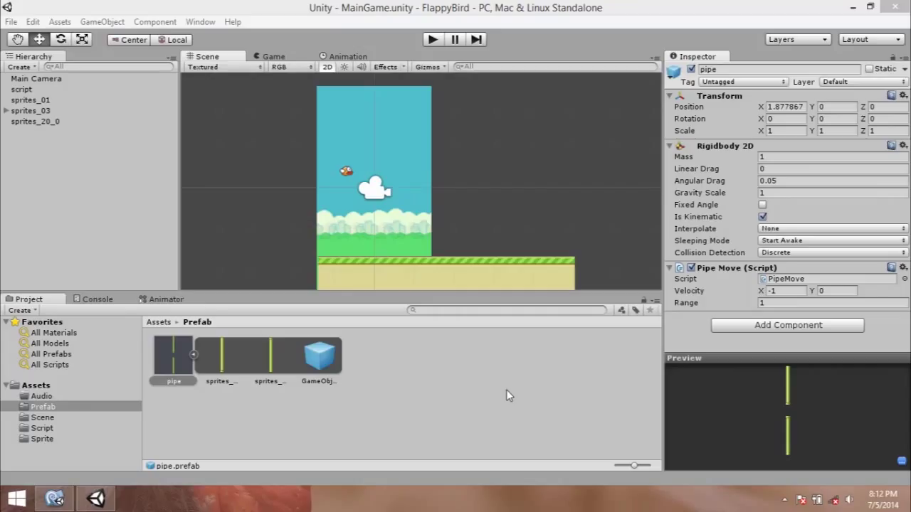
Inspect the pipe prefabs and briefly preview the scene through the game camera.
{"action": "left_click", "coordinate": [218, 377]}
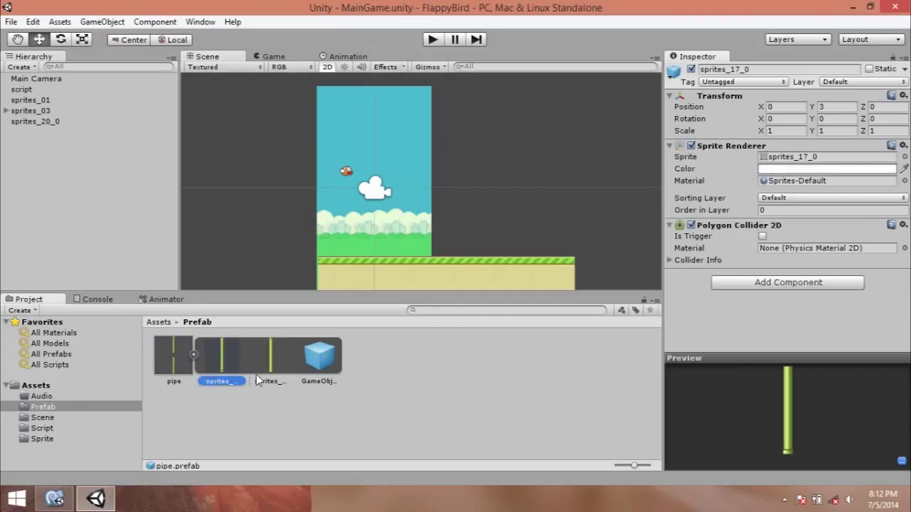
{"action": "left_click", "coordinate": [184, 372]}
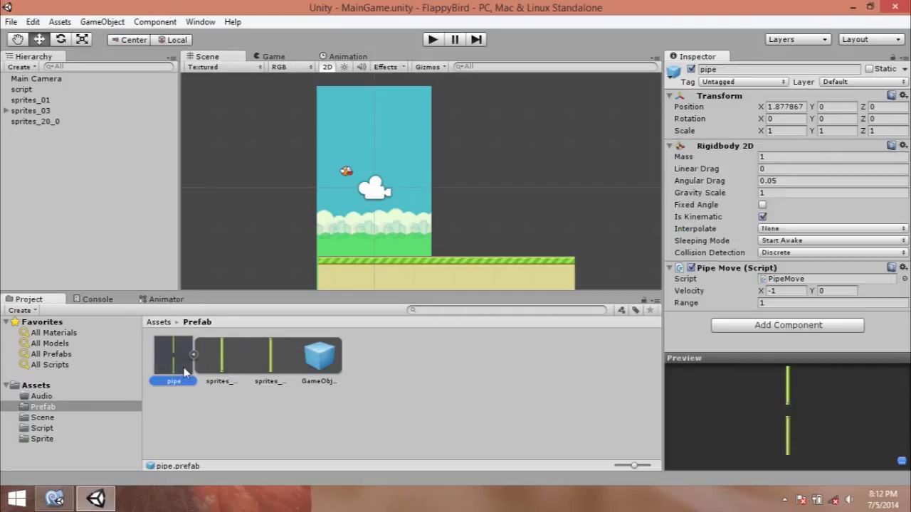
{"action": "left_click", "coordinate": [260, 57]}
{"action": "left_click", "coordinate": [239, 59]}
{"action": "left_click", "coordinate": [113, 157]}
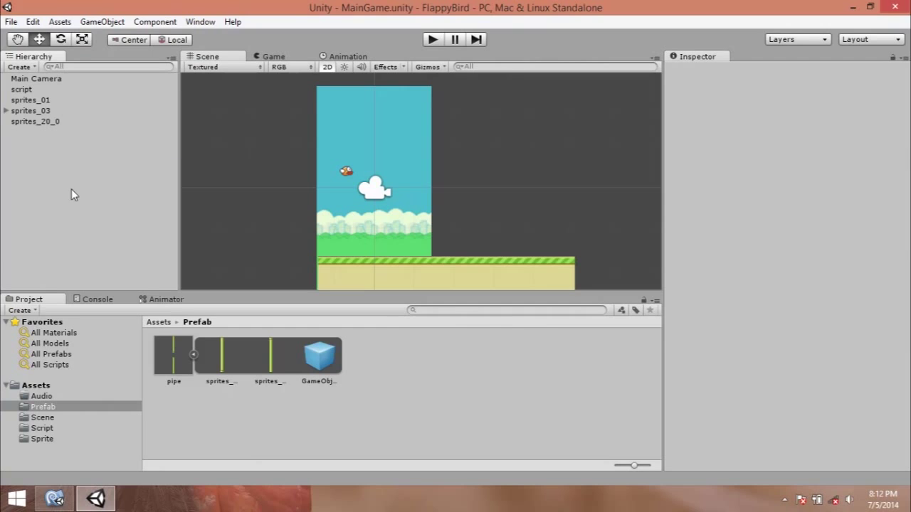
Create a GUI Text object and view its default label in the Game view.
{"action": "left_click", "coordinate": [101, 22]}
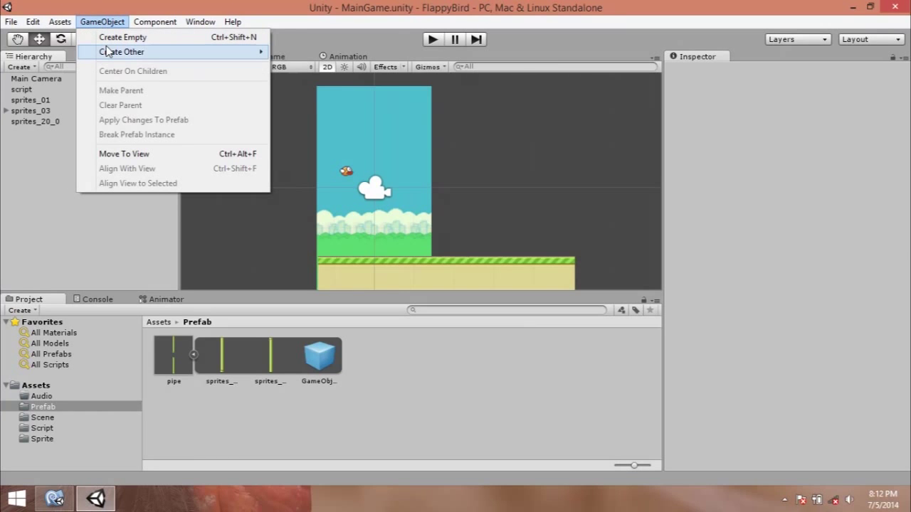
{"action": "mouse_move", "coordinate": [107, 51]}
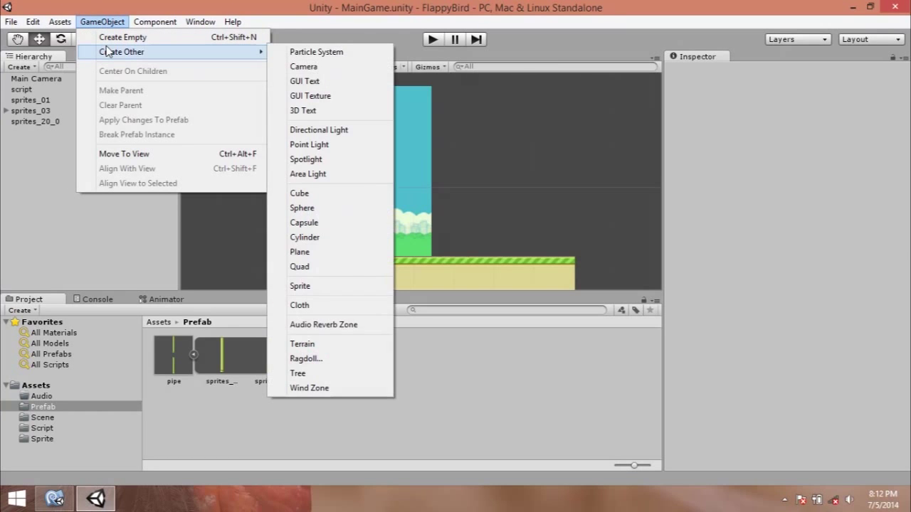
{"action": "left_click", "coordinate": [356, 82]}
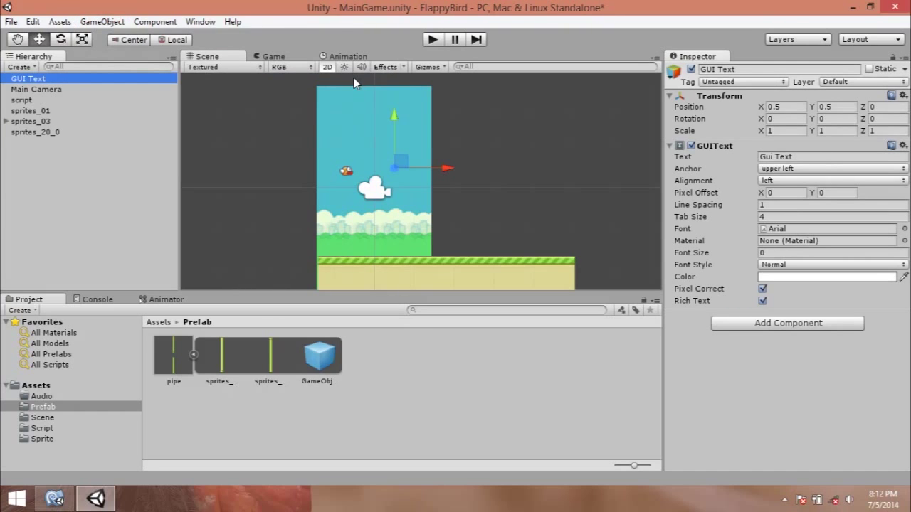
{"action": "left_click", "coordinate": [274, 57]}
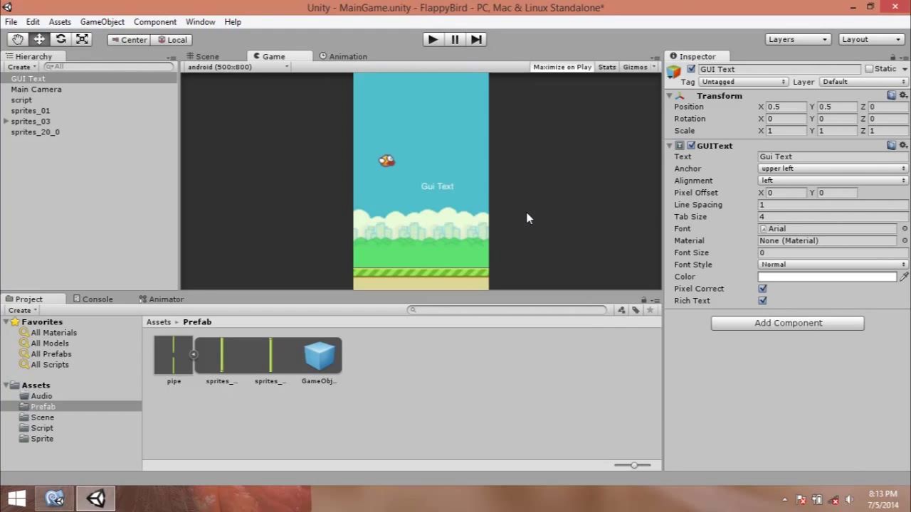
{"action": "left_click", "coordinate": [208, 57]}
{"action": "left_click", "coordinate": [270, 56]}
Rename the new GUI Text object to 'Score'.
{"action": "left_click", "coordinate": [54, 79]}
{"action": "left_click", "coordinate": [760, 69]}
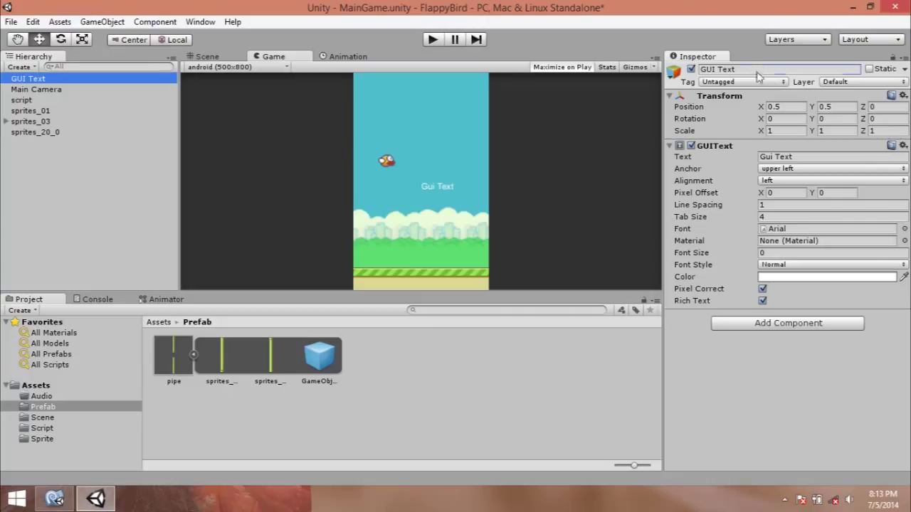
{"action": "type", "text": "Scre"}
{"action": "key", "text": "Delete"}
{"action": "key", "text": "Delete"}
{"action": "key", "text": "Delete"}
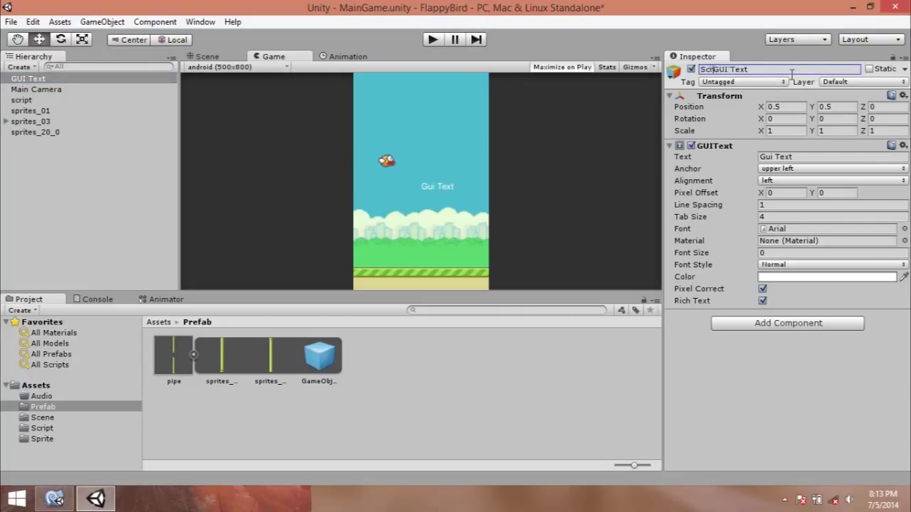
{"action": "key", "text": "BackSpace"}
{"action": "key", "text": "BackSpace"}
{"action": "key", "text": "BackSpace"}
{"action": "type", "text": "c"}
{"action": "type", "text": "ore"}
{"action": "key", "text": "Return"}
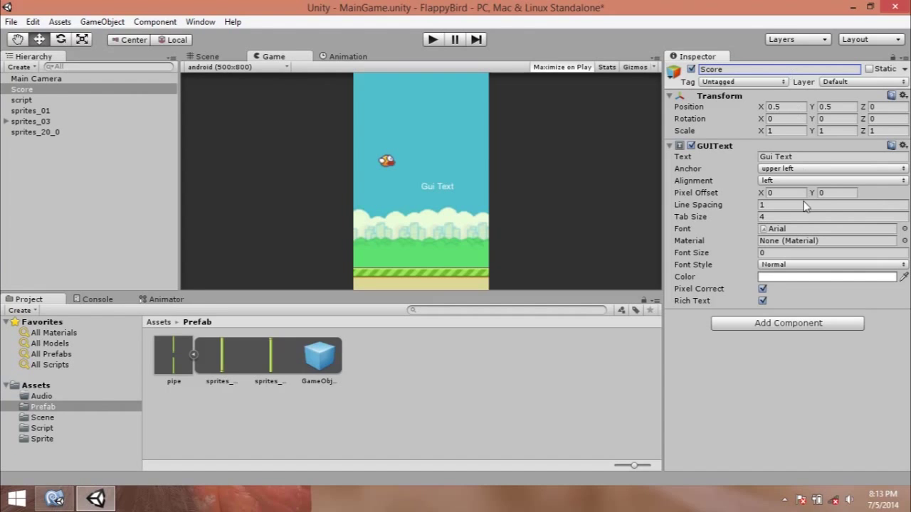
Set the Score label's text to '0' with font size 50.
{"action": "left_click", "coordinate": [801, 158]}
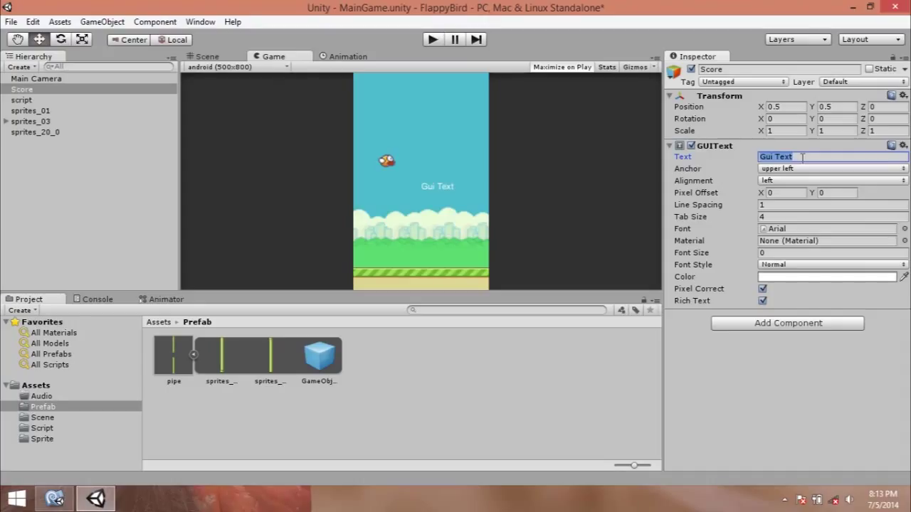
{"action": "type", "text": "0"}
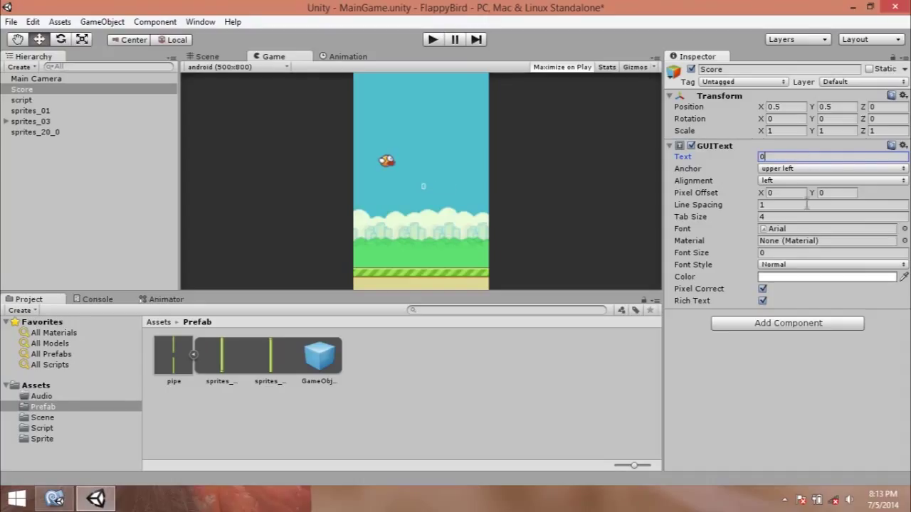
{"action": "left_click", "coordinate": [780, 254]}
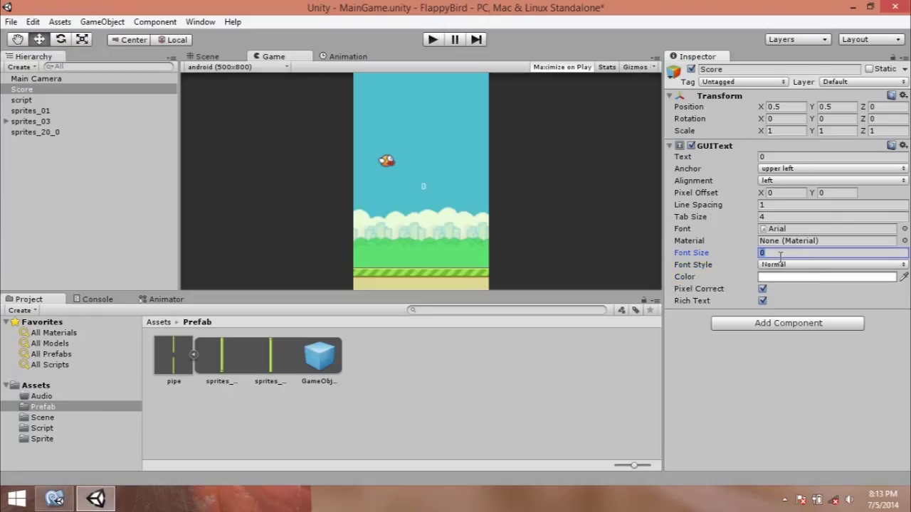
{"action": "type", "text": "50"}
Anchor and align the label middle center, placing it at X 0.5 near the top (Y 0.86).
{"action": "left_click", "coordinate": [769, 169]}
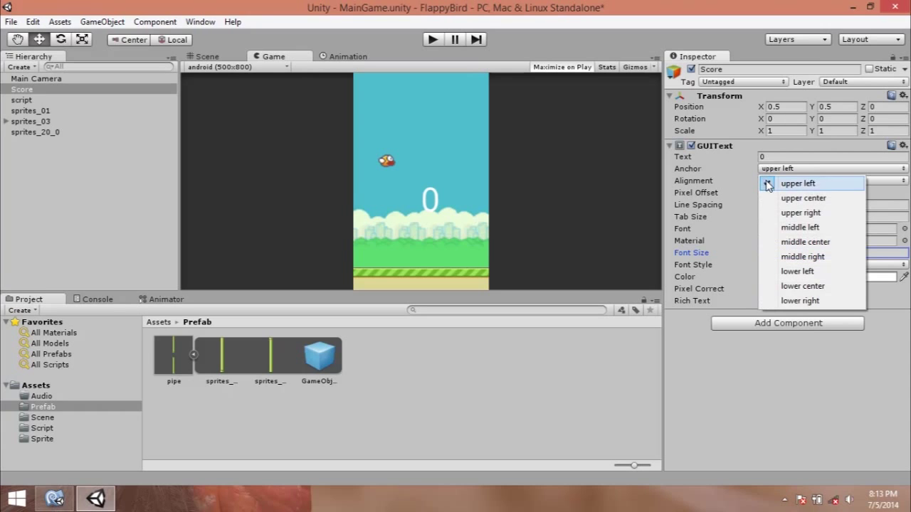
{"action": "left_click", "coordinate": [797, 241]}
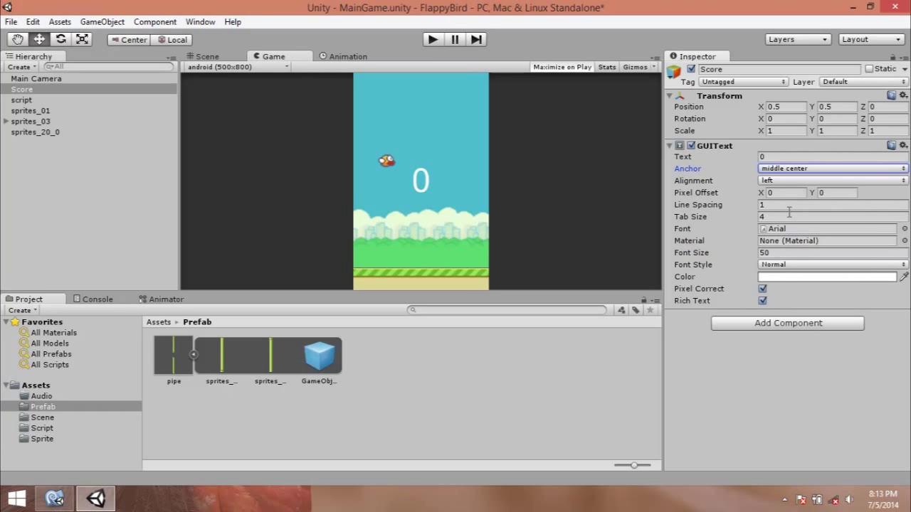
{"action": "left_click", "coordinate": [789, 182]}
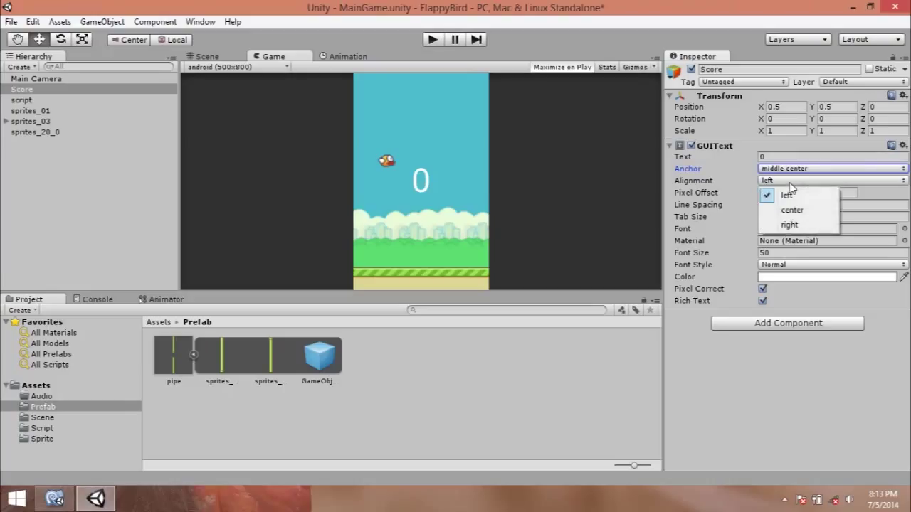
{"action": "left_click", "coordinate": [791, 210]}
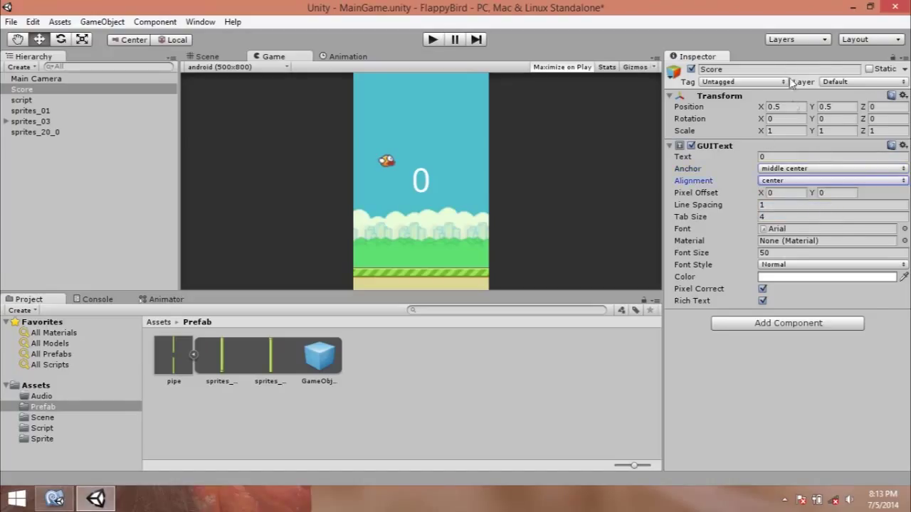
{"action": "left_click_drag", "start_coordinate": [762, 108], "coordinate": [773, 108]}
{"action": "type", "text": "0.75"}
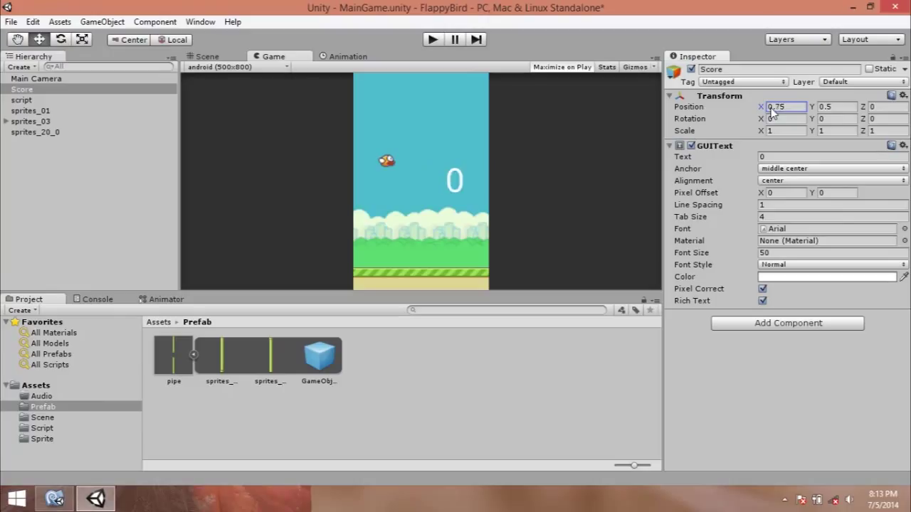
{"action": "type", "text": "0.5"}
{"action": "key", "text": "Return"}
{"action": "left_click_drag", "start_coordinate": [815, 116], "coordinate": [825, 116]}
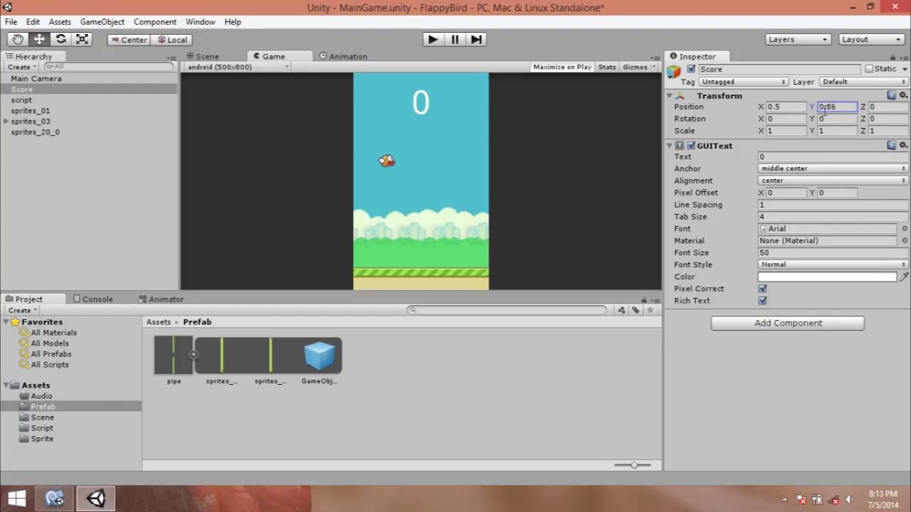
Save the scene and bring up File Explorer.
{"action": "key", "text": "ctrl+s"}
{"action": "left_click", "coordinate": [84, 233]}
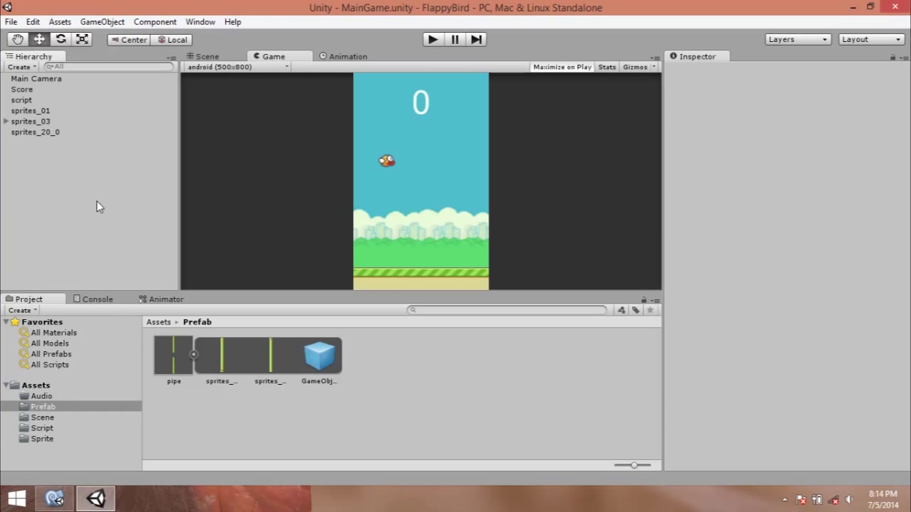
{"action": "key", "text": "super+e"}
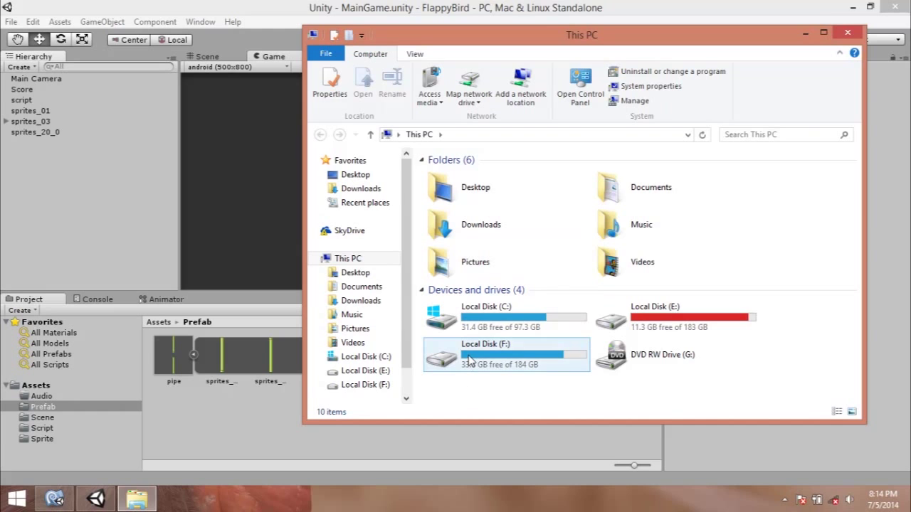
Copy the Audio and Font folders from E:\kuliah\gamedev\FlappyBirdClone\Assets.
{"action": "double_click", "coordinate": [616, 318]}
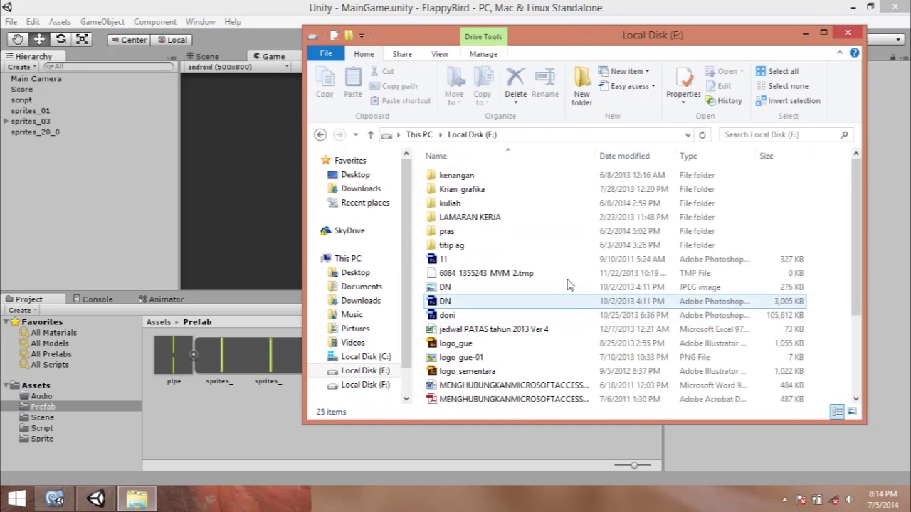
{"action": "double_click", "coordinate": [459, 202]}
{"action": "left_click", "coordinate": [460, 204]}
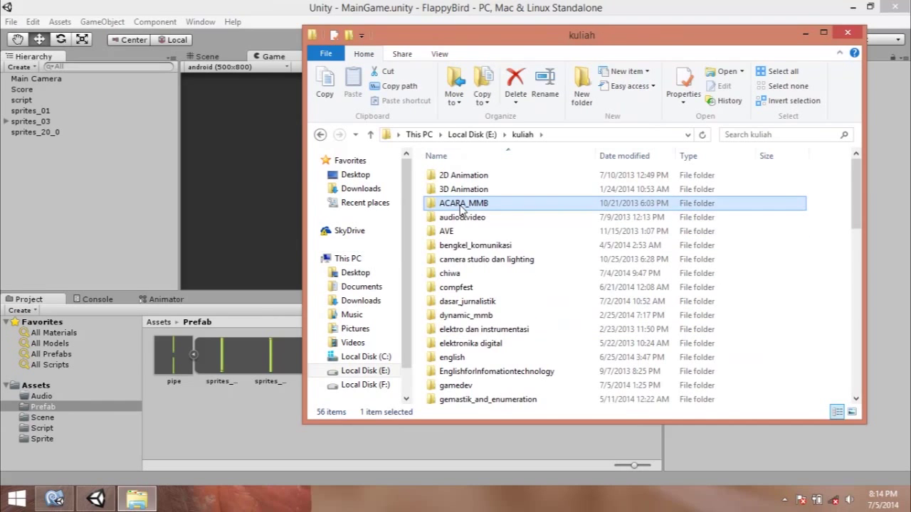
{"action": "scroll", "coordinate": [462, 220], "scroll_direction": "down", "scroll_amount": 1}
{"action": "scroll", "coordinate": [464, 239], "scroll_direction": "down", "scroll_amount": 4}
{"action": "scroll", "coordinate": [469, 242], "scroll_direction": "up", "scroll_amount": 2}
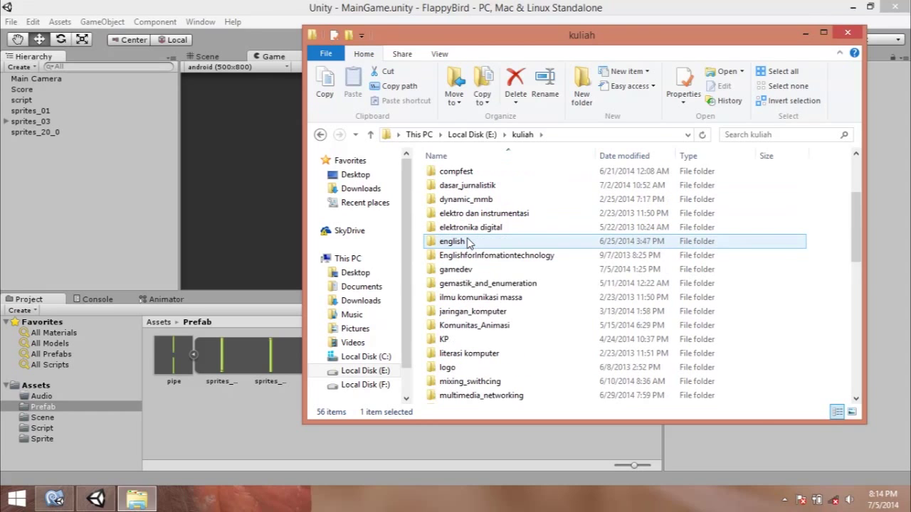
{"action": "double_click", "coordinate": [459, 270]}
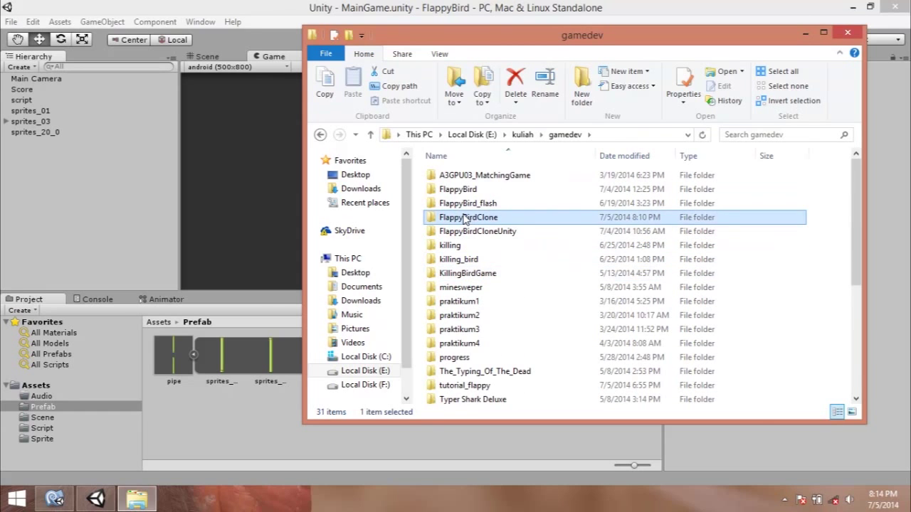
{"action": "double_click", "coordinate": [466, 217]}
{"action": "double_click", "coordinate": [452, 176]}
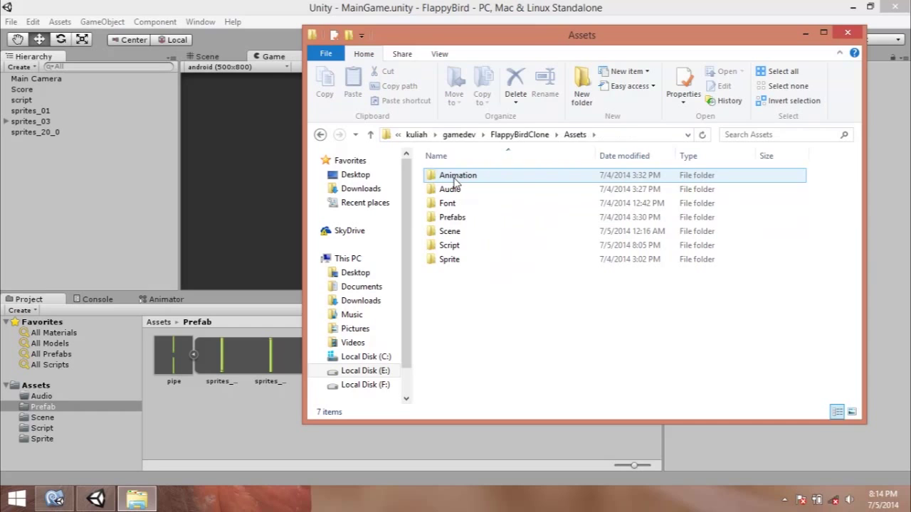
{"action": "left_click", "coordinate": [454, 190]}
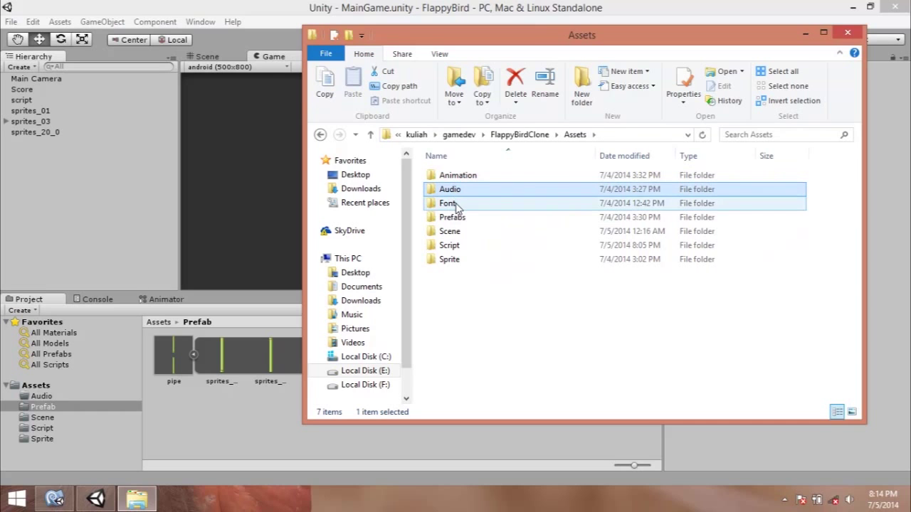
{"action": "left_click", "coordinate": [456, 204], "text": "ctrl"}
{"action": "key", "text": "ctrl+c"}
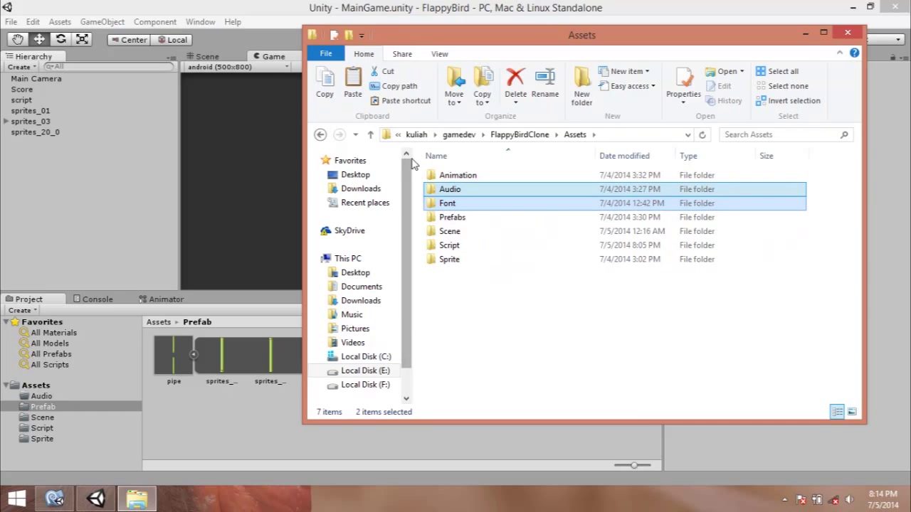
Paste them into Documents > FlappyBird > Assets and return to Unity.
{"action": "left_click", "coordinate": [356, 286]}
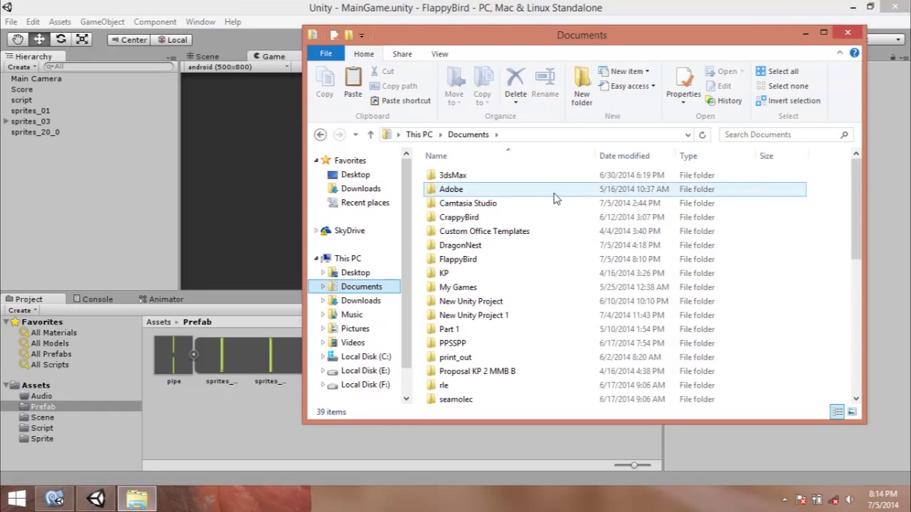
{"action": "double_click", "coordinate": [470, 259]}
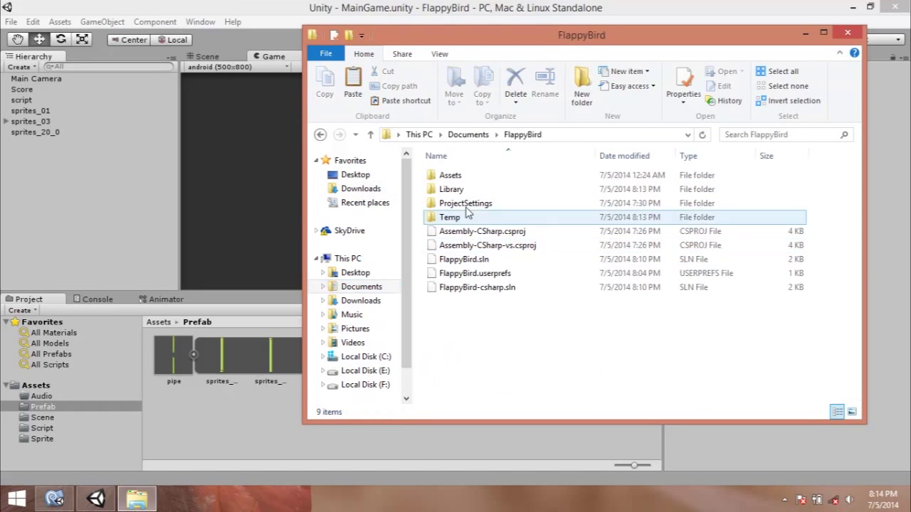
{"action": "double_click", "coordinate": [471, 178]}
{"action": "key", "text": "ctrl+v"}
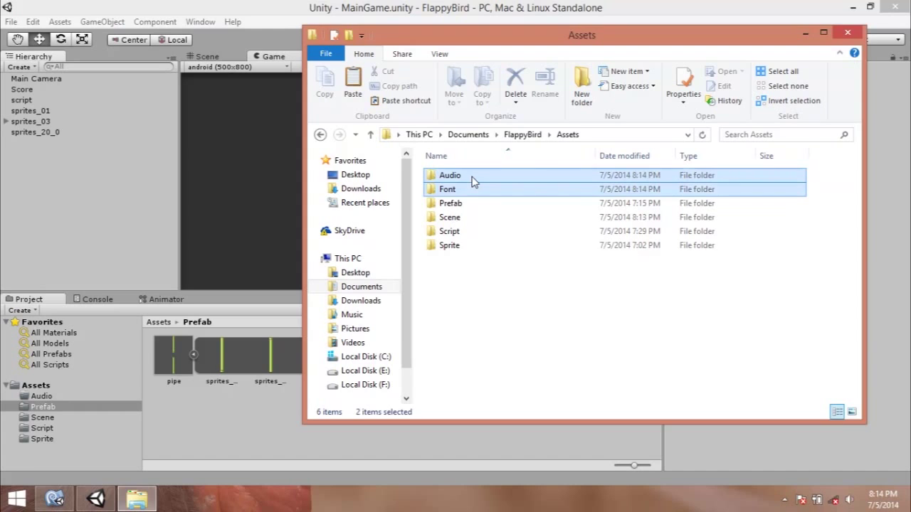
{"action": "left_click", "coordinate": [498, 357]}
{"action": "left_click", "coordinate": [293, 391]}
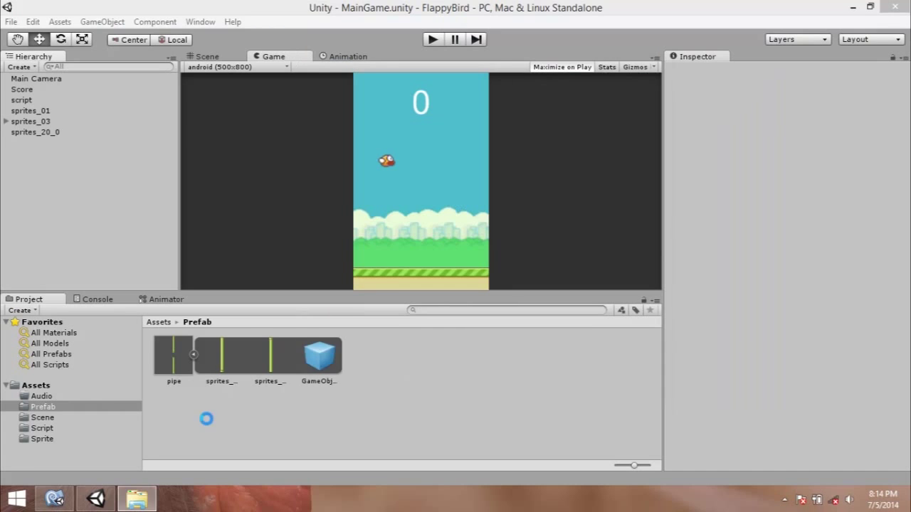
Browse the imported Audio and Font folders and inspect the bird object sprites_20_0.
{"action": "left_click", "coordinate": [45, 396]}
{"action": "left_click", "coordinate": [44, 407]}
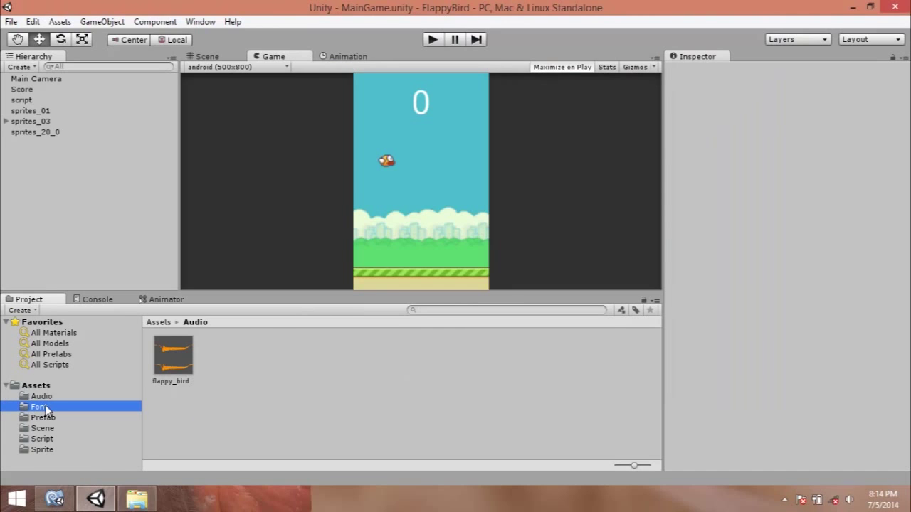
{"action": "key", "text": "Up"}
{"action": "left_click", "coordinate": [47, 408]}
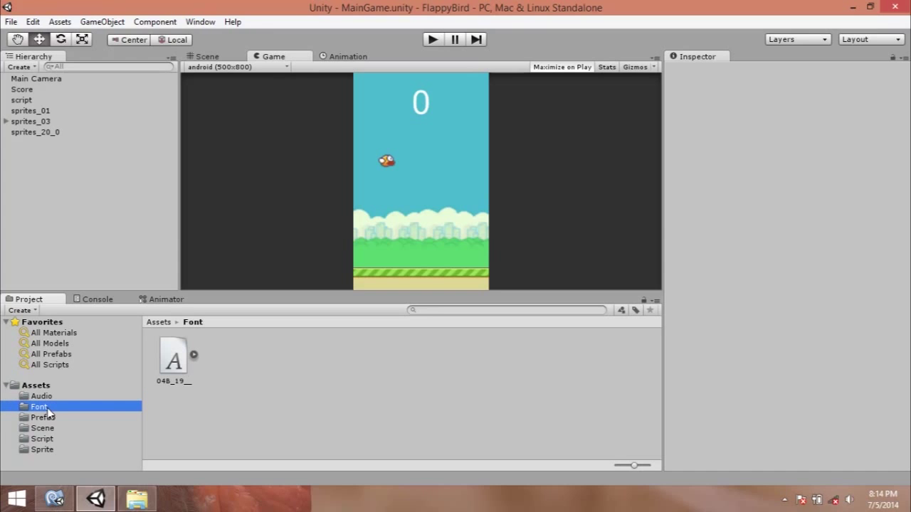
{"action": "left_click", "coordinate": [53, 164]}
{"action": "left_click", "coordinate": [43, 132]}
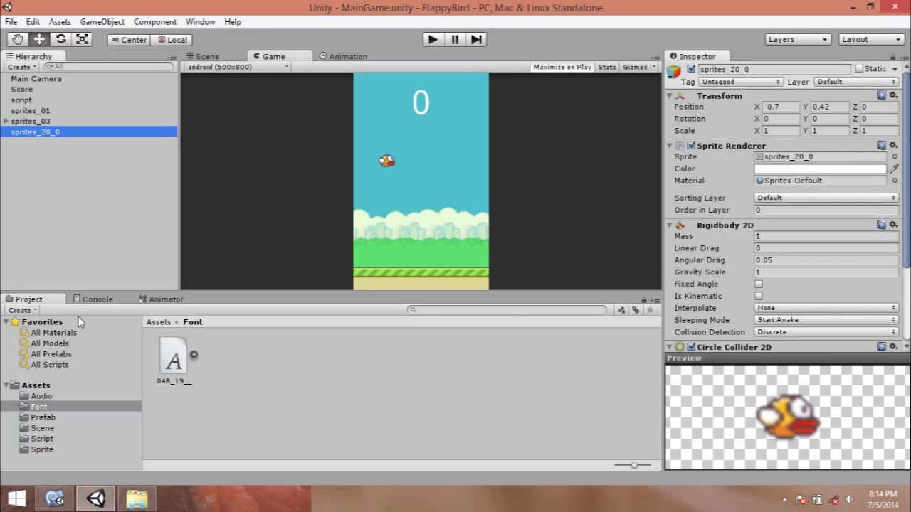
{"action": "left_click", "coordinate": [335, 419]}
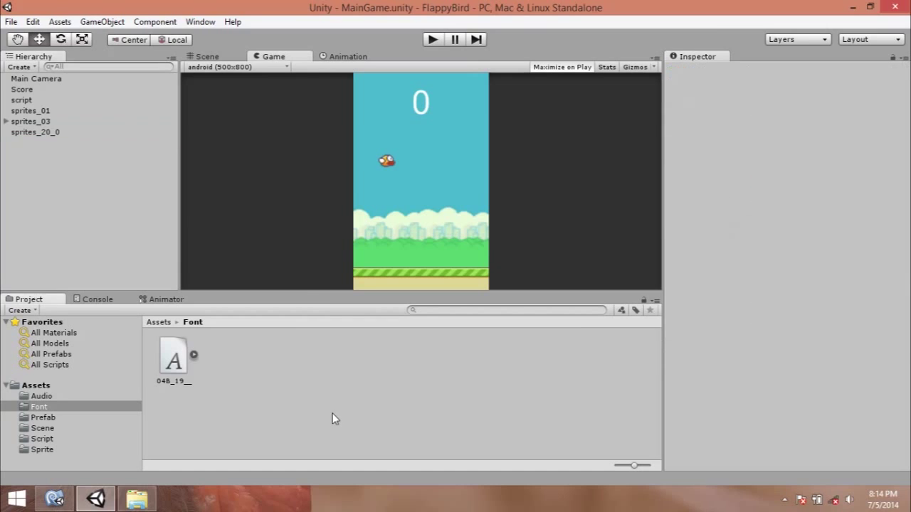
Set the Score text's font to 04B_19 and start Play mode.
{"action": "left_click", "coordinate": [17, 90]}
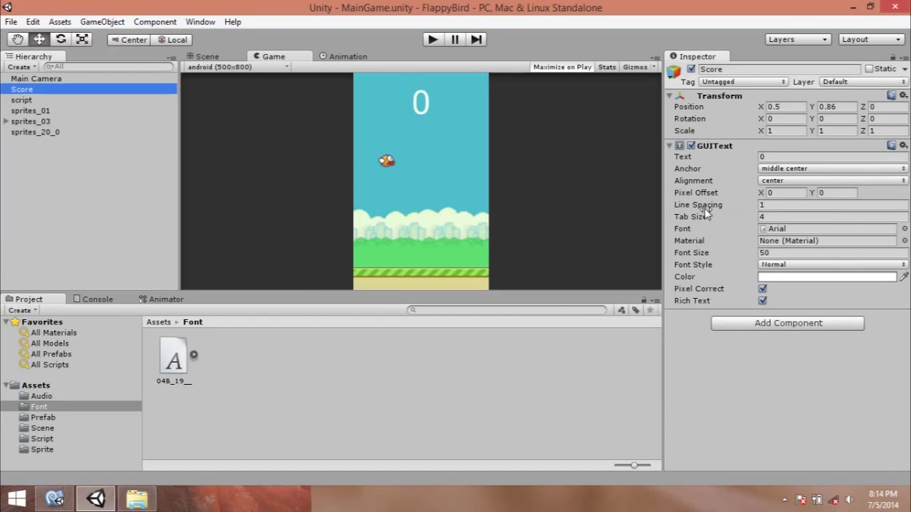
{"action": "left_click", "coordinate": [781, 232]}
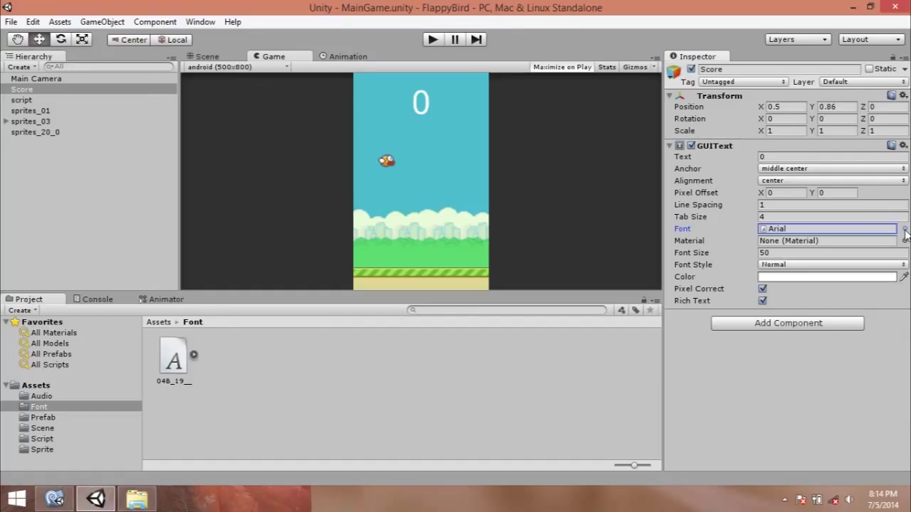
{"action": "left_click", "coordinate": [906, 229]}
{"action": "double_click", "coordinate": [100, 85]}
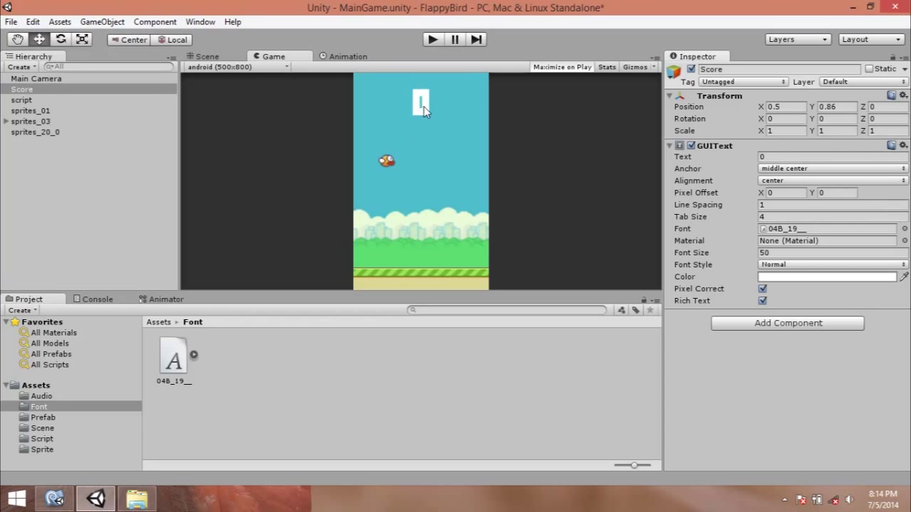
{"action": "left_click", "coordinate": [433, 39]}
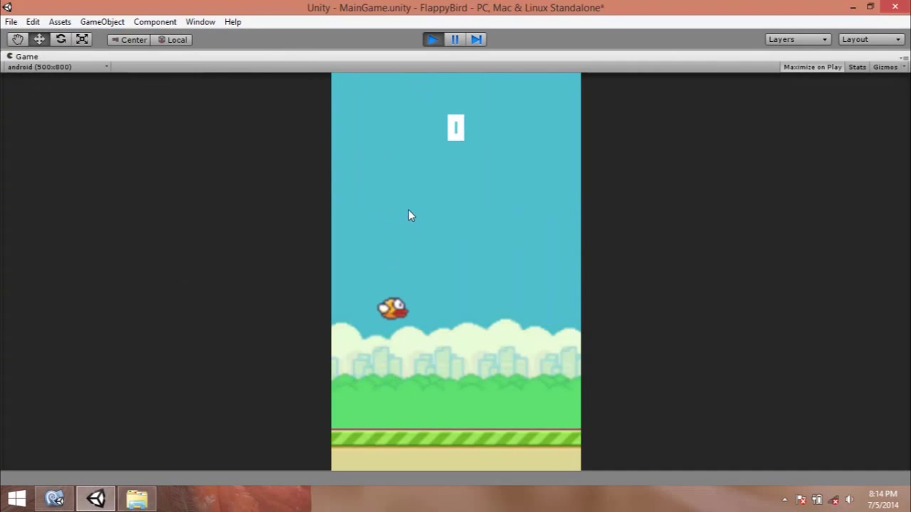
Flap the bird twice, stop the test run, and show the 04B_19 font's import settings.
{"action": "left_click", "coordinate": [409, 211]}
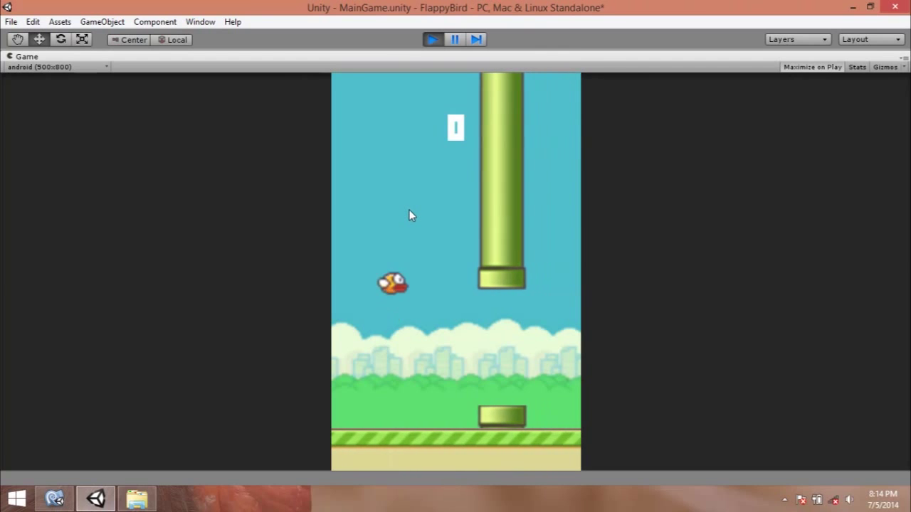
{"action": "left_click", "coordinate": [410, 210]}
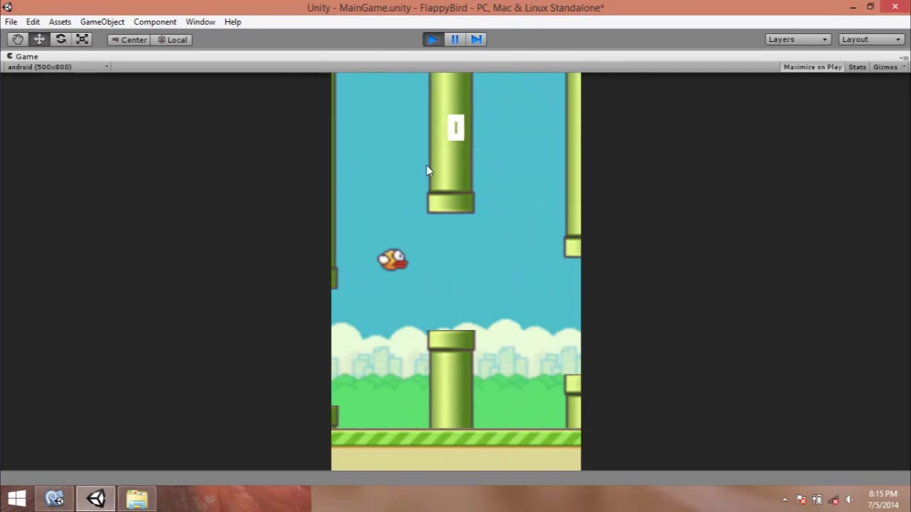
{"action": "left_click", "coordinate": [433, 39]}
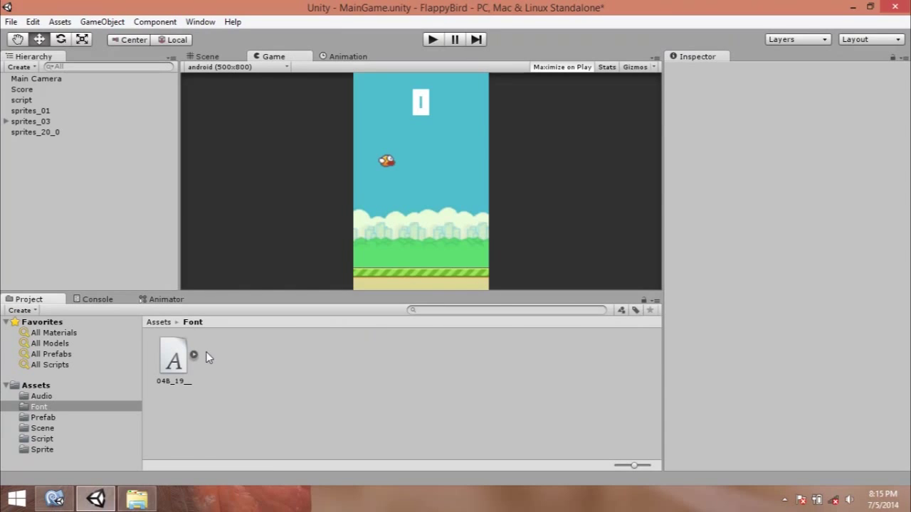
{"action": "left_click", "coordinate": [175, 360]}
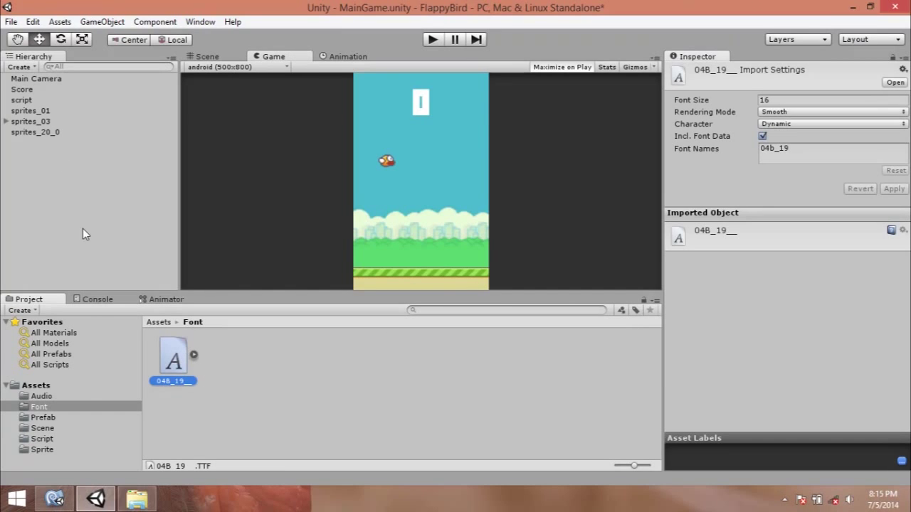
Open the Prefab folder, cancelling an accidental folder rename along the way.
{"action": "left_click", "coordinate": [43, 417]}
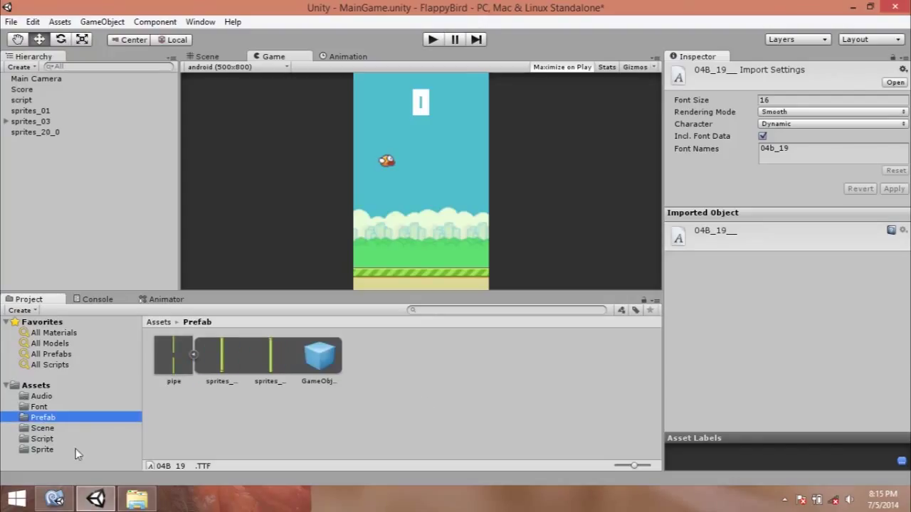
{"action": "left_click", "coordinate": [39, 407]}
{"action": "left_click", "coordinate": [40, 408]}
{"action": "left_click", "coordinate": [45, 419]}
{"action": "left_click", "coordinate": [42, 408]}
{"action": "left_click", "coordinate": [44, 418]}
Inspect the pipe, sprites_17_0, other pipe piece and empty GameObject prefabs.
{"action": "left_click", "coordinate": [175, 363]}
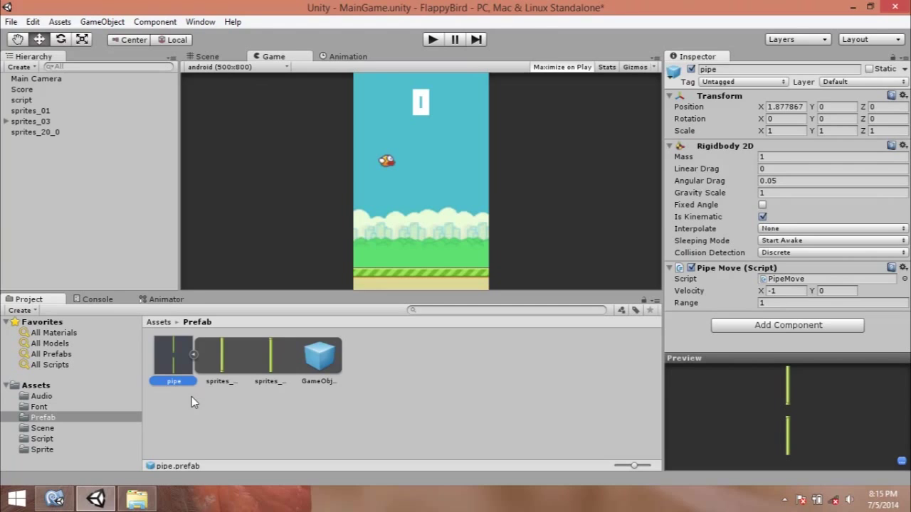
{"action": "left_click", "coordinate": [214, 377]}
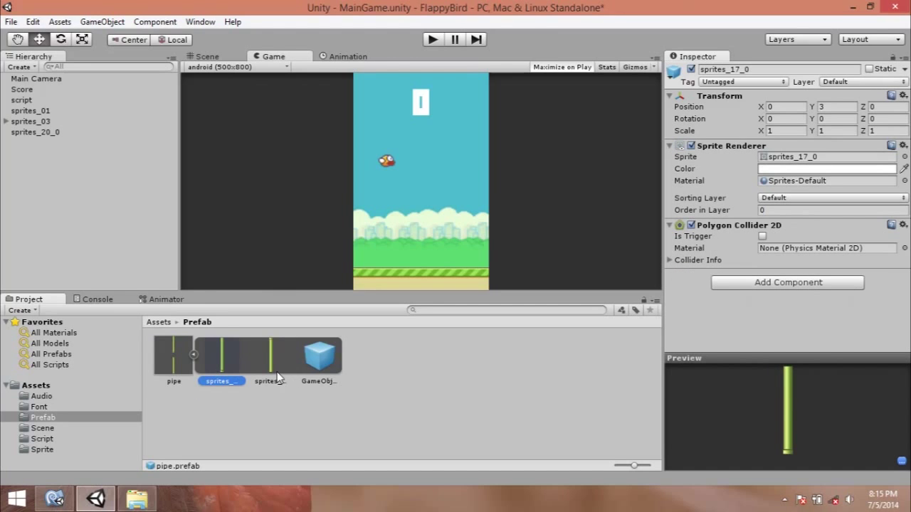
{"action": "left_click", "coordinate": [278, 377]}
{"action": "left_click", "coordinate": [310, 371]}
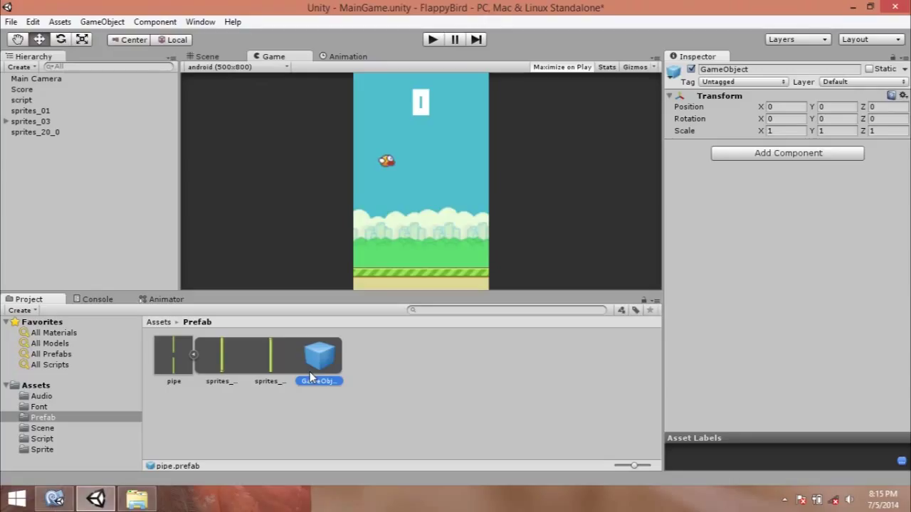
{"action": "left_click", "coordinate": [421, 394]}
{"action": "left_click", "coordinate": [338, 373]}
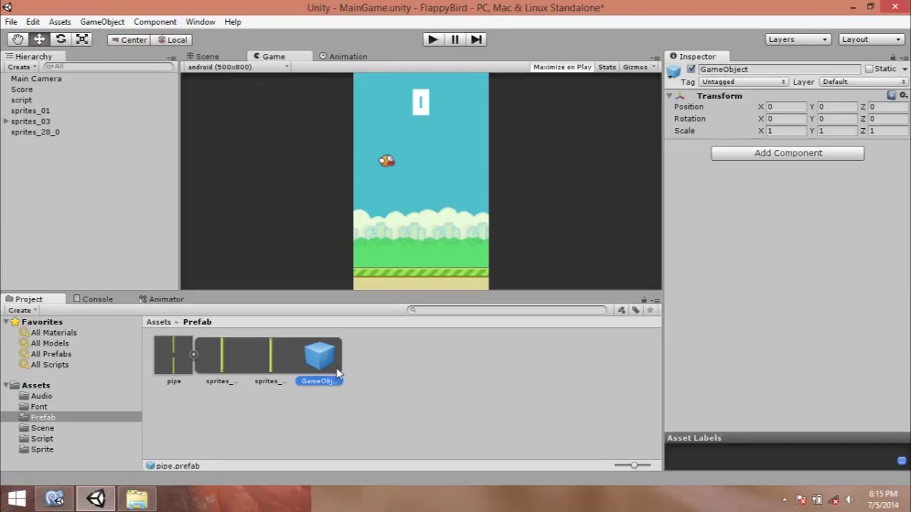
{"action": "left_click", "coordinate": [44, 418]}
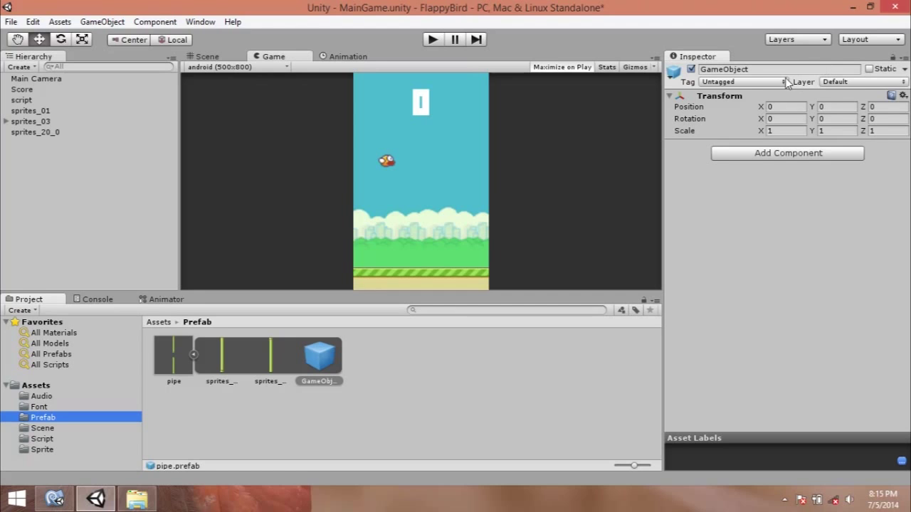
Add a Box Collider 2D from Physics 2D to the GameObject prefab.
{"action": "left_click", "coordinate": [761, 155]}
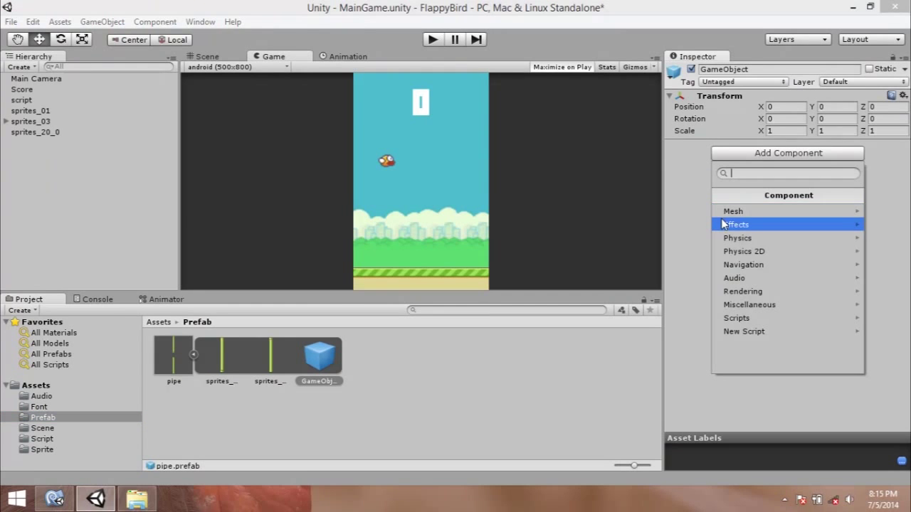
{"action": "left_click", "coordinate": [744, 252]}
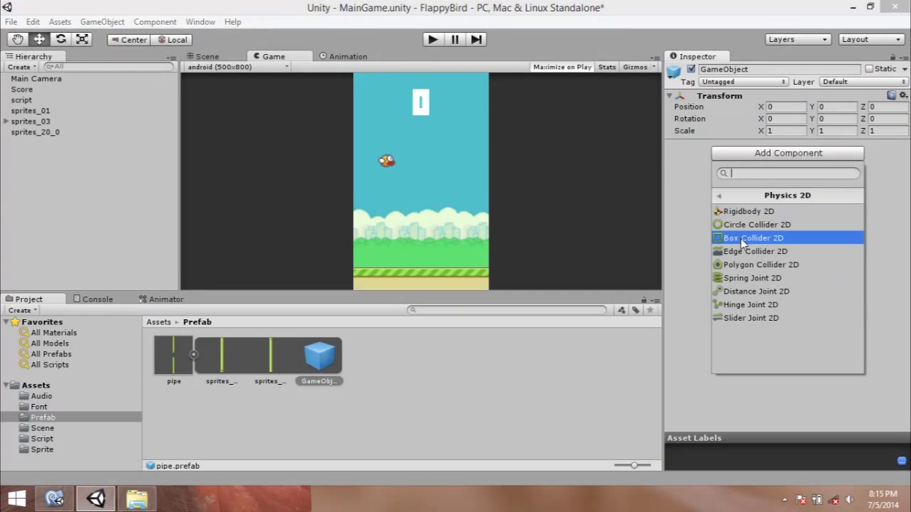
{"action": "left_click", "coordinate": [743, 242]}
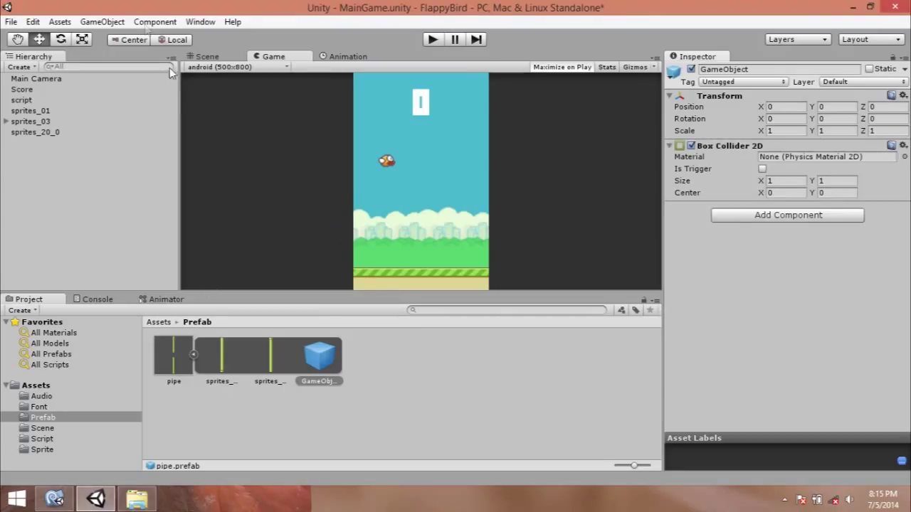
Return to the Scene view and select the pipe prefab.
{"action": "left_click", "coordinate": [204, 56]}
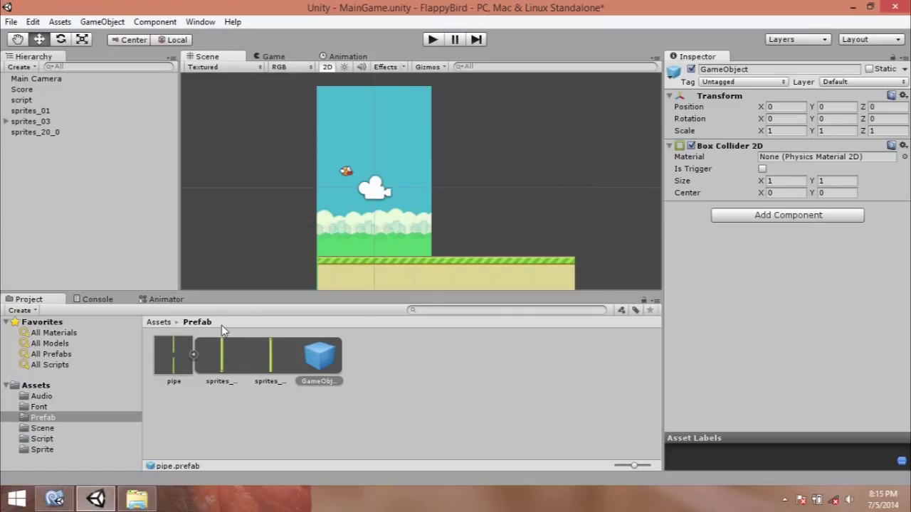
{"action": "left_click", "coordinate": [188, 363]}
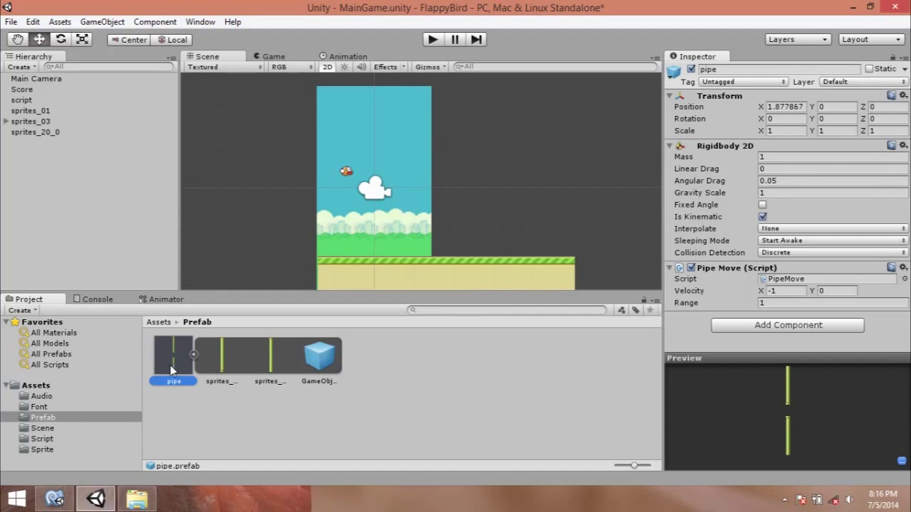
{"action": "left_click", "coordinate": [44, 418]}
{"action": "left_click", "coordinate": [165, 372]}
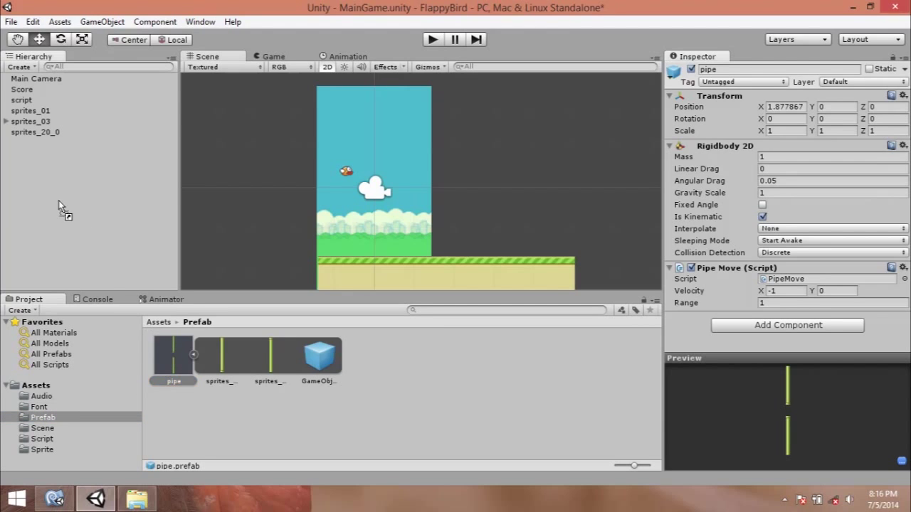
Place a pipe instance in the scene and select its GameObject child.
{"action": "left_click_drag", "start_coordinate": [170, 358], "coordinate": [58, 198]}
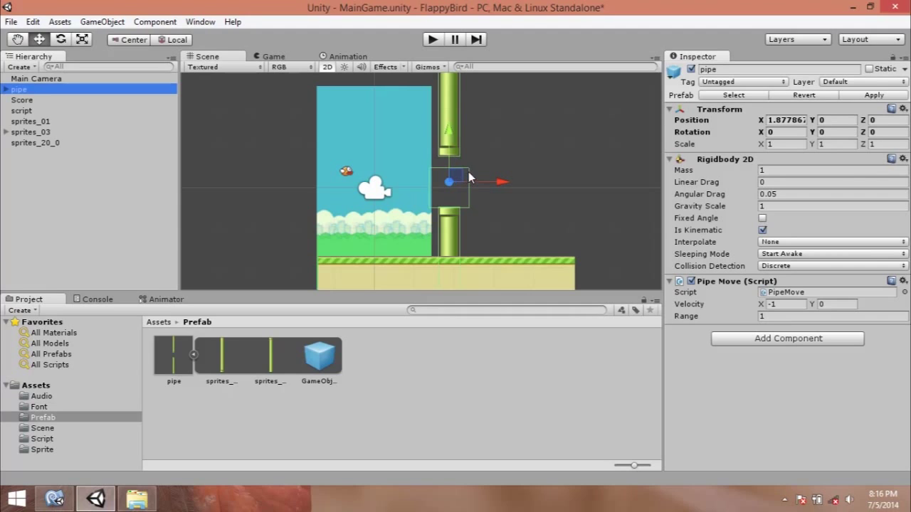
{"action": "left_click", "coordinate": [5, 89]}
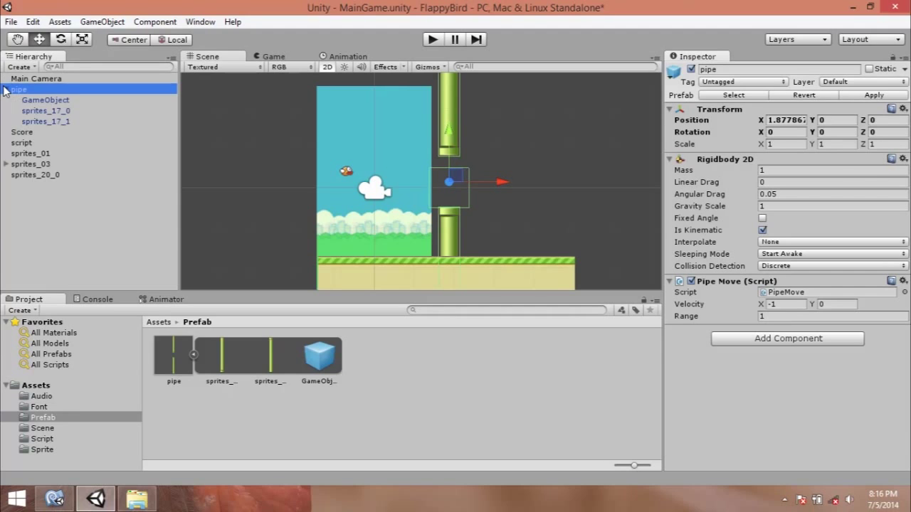
{"action": "left_click", "coordinate": [57, 101]}
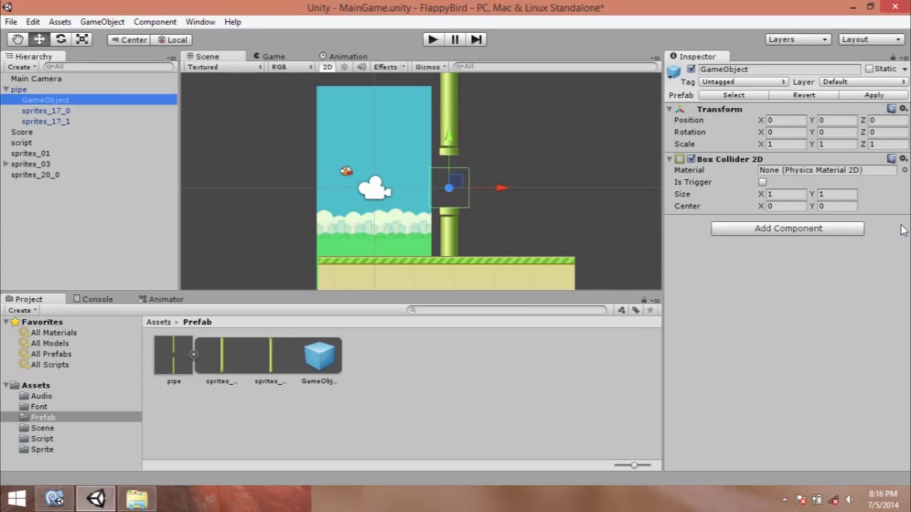
{"action": "left_click", "coordinate": [57, 111]}
{"action": "left_click", "coordinate": [48, 99]}
Resize the child's Box Collider 2D to 0.07 × 1.25 and move it into the pipe gap.
{"action": "left_click_drag", "start_coordinate": [761, 195], "coordinate": [752, 203]}
{"action": "left_click_drag", "start_coordinate": [811, 196], "coordinate": [819, 197]}
{"action": "left_click_drag", "start_coordinate": [450, 155], "coordinate": [444, 152]}
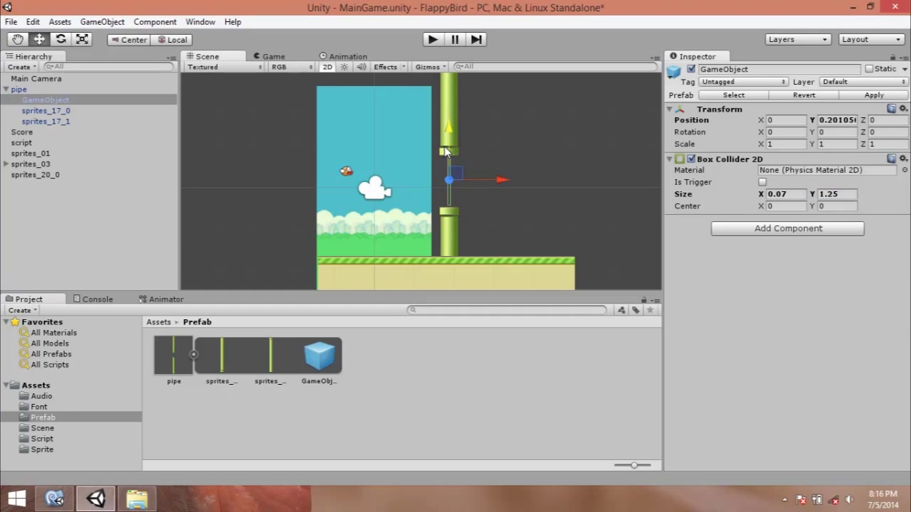
{"action": "left_click_drag", "start_coordinate": [445, 151], "coordinate": [445, 153]}
{"action": "left_click_drag", "start_coordinate": [487, 183], "coordinate": [577, 182]}
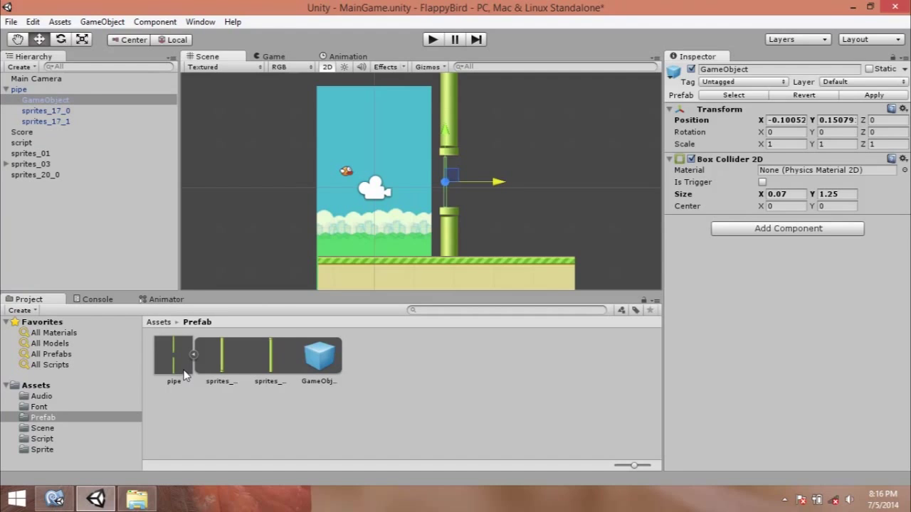
{"action": "left_click", "coordinate": [785, 119]}
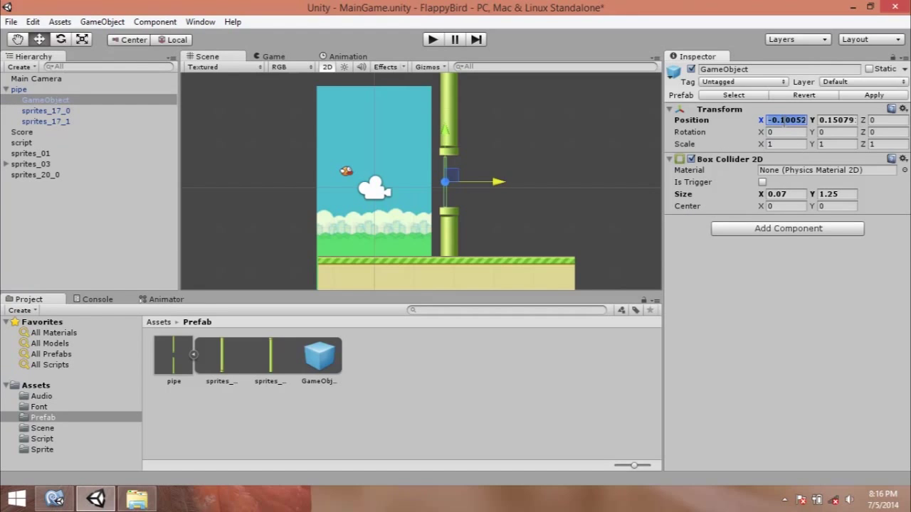
Copy the scene collider's X and Y position values onto the GameObject prefab.
{"action": "right_click", "coordinate": [786, 120]}
{"action": "left_click", "coordinate": [811, 145]}
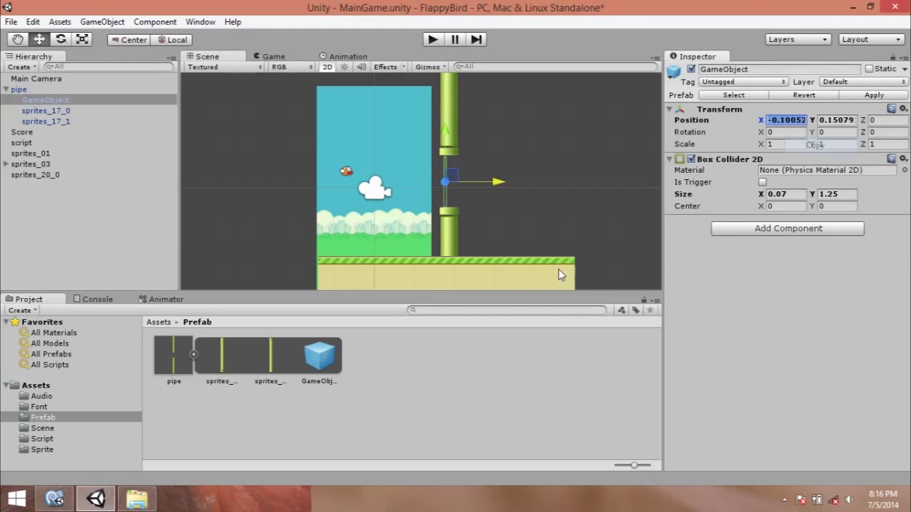
{"action": "left_click", "coordinate": [311, 375]}
{"action": "left_click", "coordinate": [784, 107]}
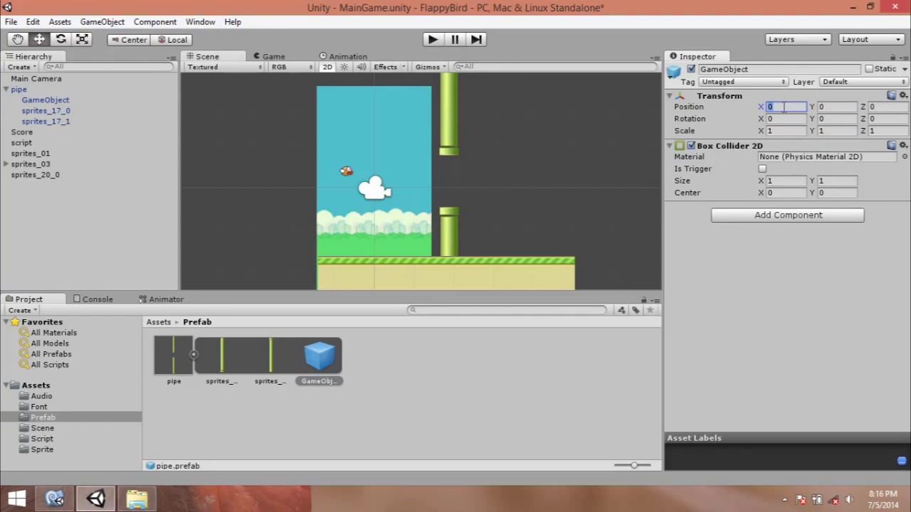
{"action": "right_click", "coordinate": [784, 106]}
{"action": "left_click", "coordinate": [811, 145]}
{"action": "left_click", "coordinate": [39, 99]}
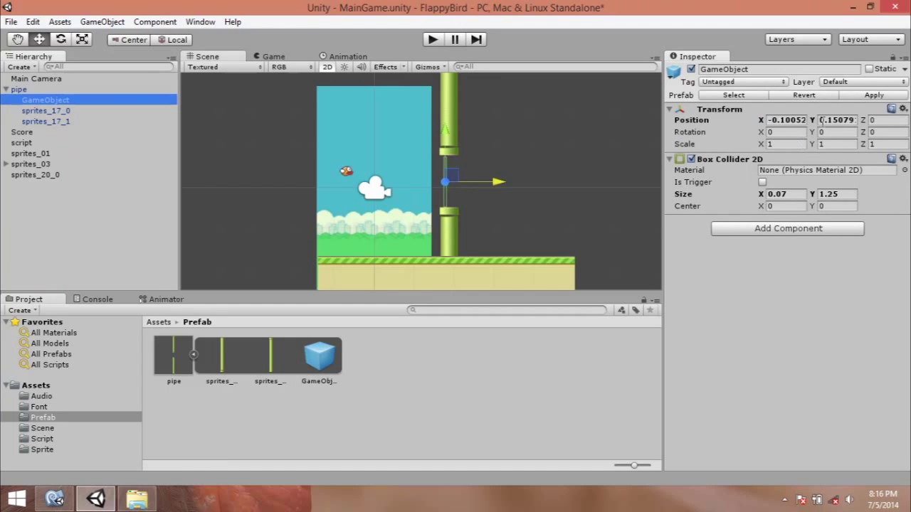
{"action": "left_click", "coordinate": [822, 119]}
{"action": "right_click", "coordinate": [825, 119]}
{"action": "left_click", "coordinate": [858, 142]}
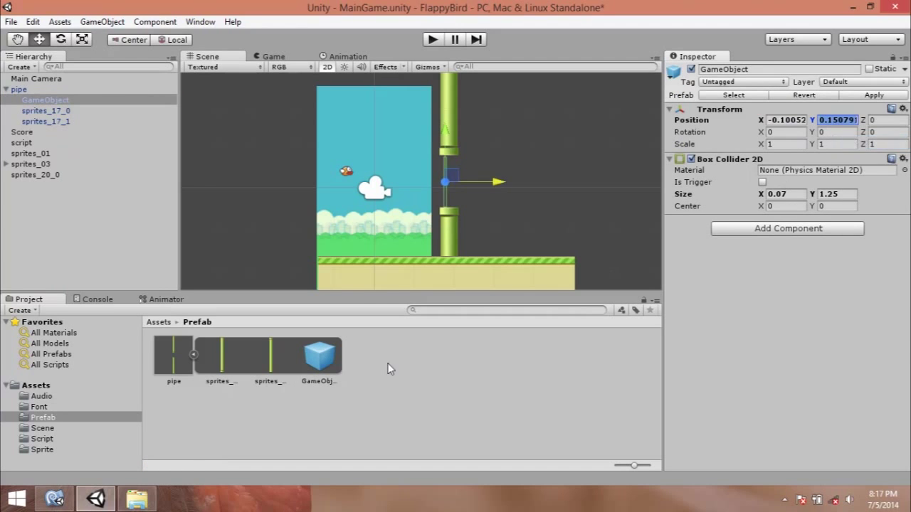
{"action": "left_click", "coordinate": [324, 359]}
{"action": "left_click", "coordinate": [833, 107]}
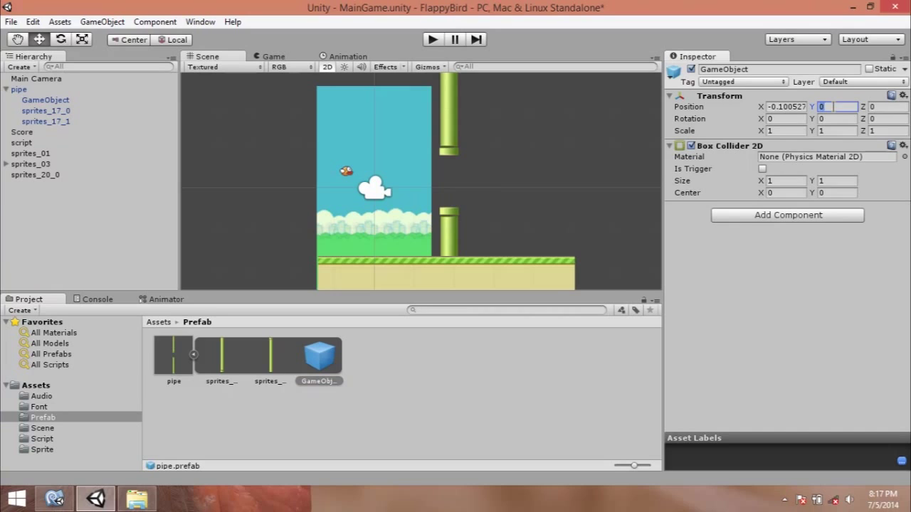
{"action": "right_click", "coordinate": [832, 107]}
{"action": "left_click", "coordinate": [863, 142]}
Copy the collider size 0.07 × 1.25 onto the prefab's Box Collider 2D.
{"action": "left_click", "coordinate": [56, 104]}
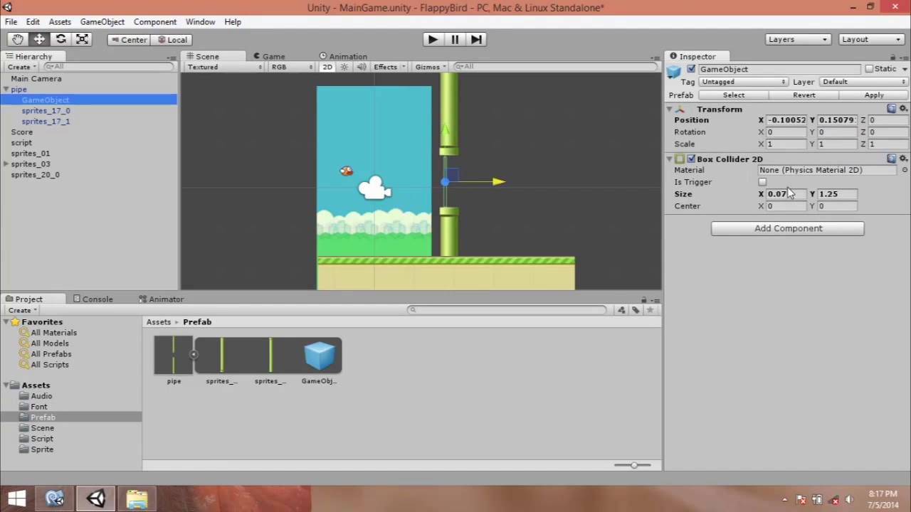
{"action": "left_click", "coordinate": [782, 194]}
{"action": "right_click", "coordinate": [783, 194]}
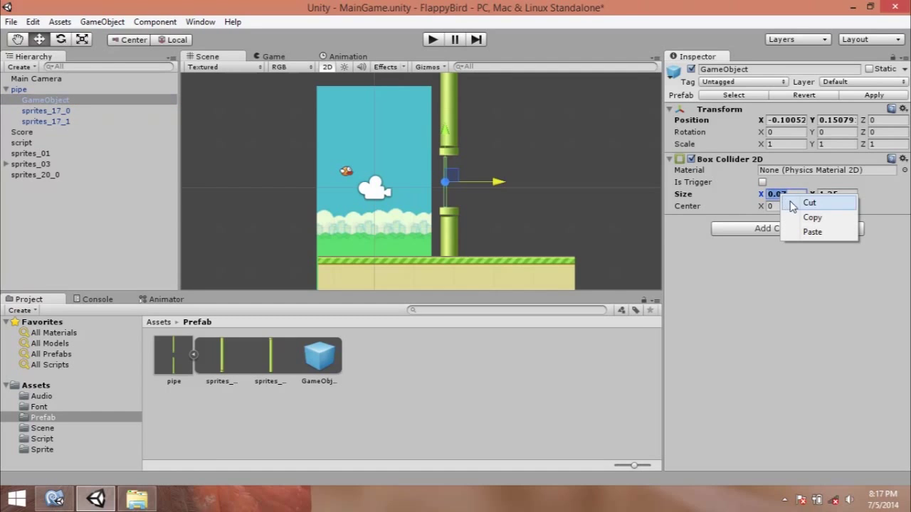
{"action": "left_click", "coordinate": [812, 217]}
{"action": "left_click", "coordinate": [320, 359]}
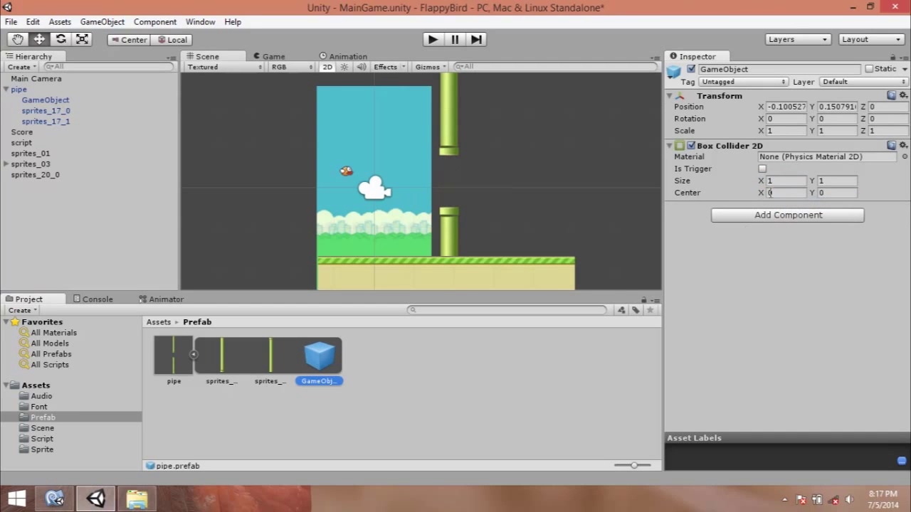
{"action": "left_click", "coordinate": [782, 180]}
{"action": "right_click", "coordinate": [784, 181]}
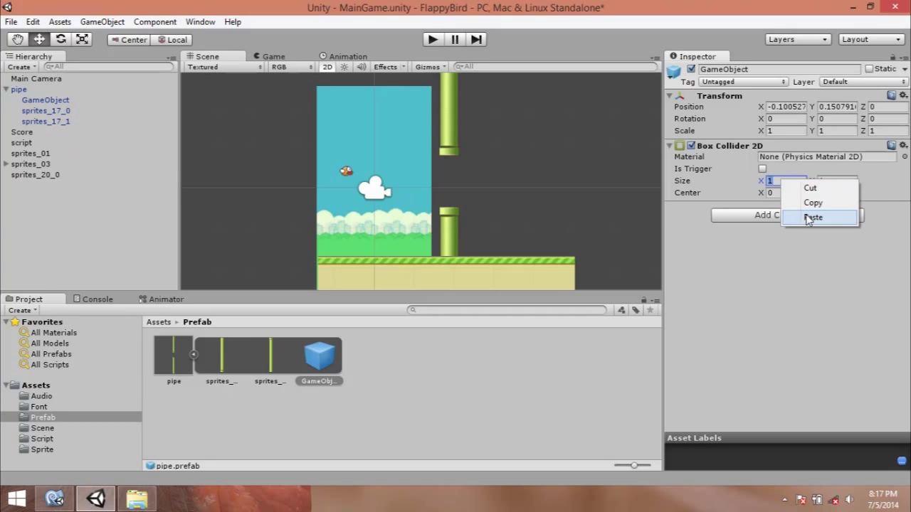
{"action": "left_click", "coordinate": [813, 216]}
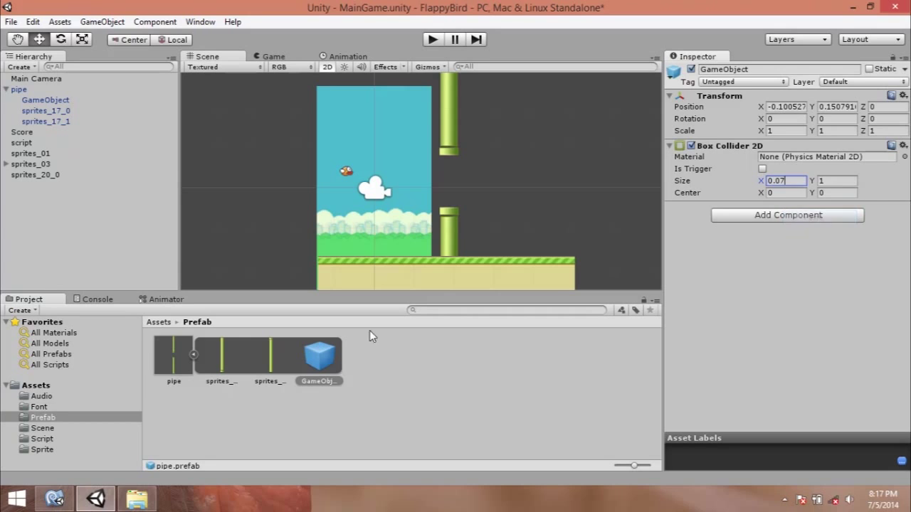
{"action": "left_click", "coordinate": [57, 101]}
{"action": "left_click", "coordinate": [821, 193]}
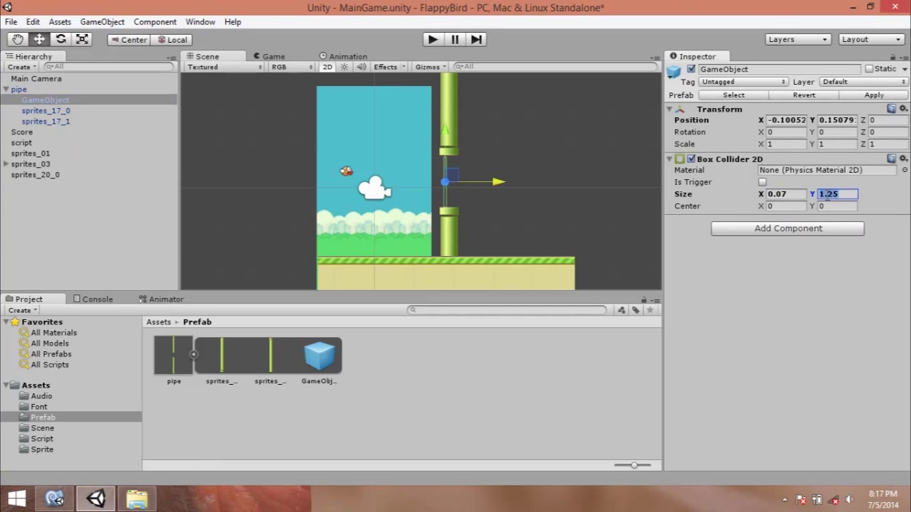
{"action": "right_click", "coordinate": [825, 194]}
{"action": "left_click", "coordinate": [849, 218]}
{"action": "left_click", "coordinate": [319, 357]}
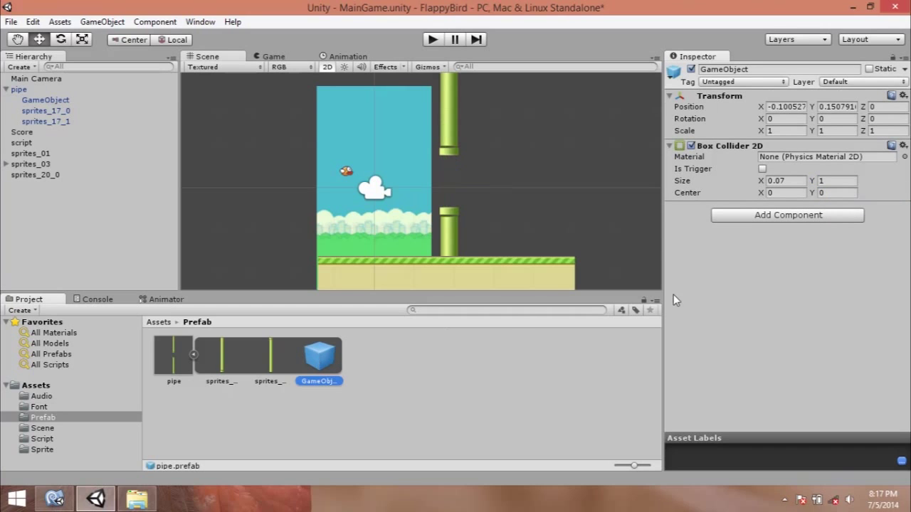
{"action": "left_click", "coordinate": [836, 181]}
{"action": "right_click", "coordinate": [838, 185]}
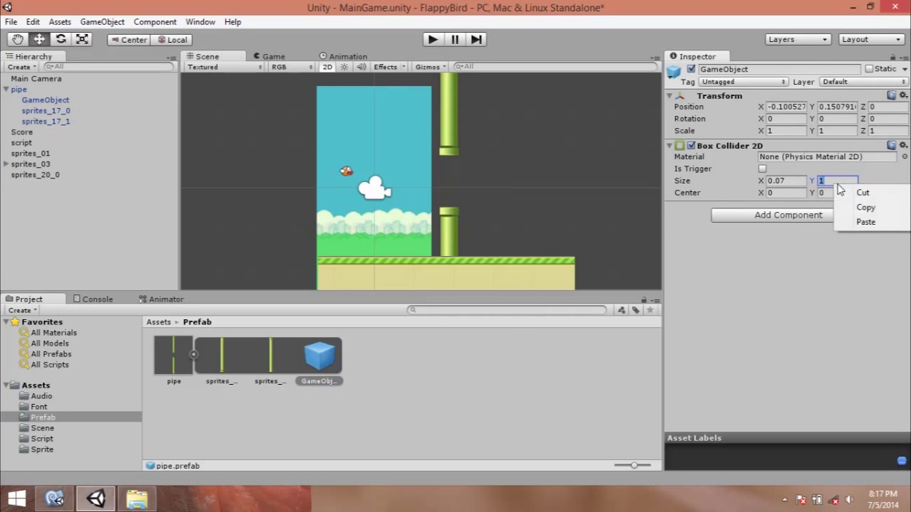
{"action": "left_click", "coordinate": [865, 222]}
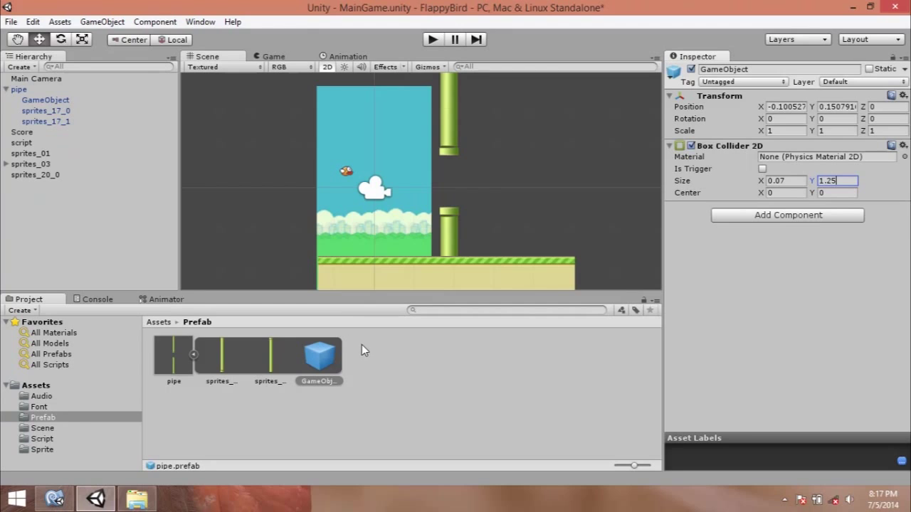
Delete the pipe instance from the scene.
{"action": "left_click", "coordinate": [6, 89]}
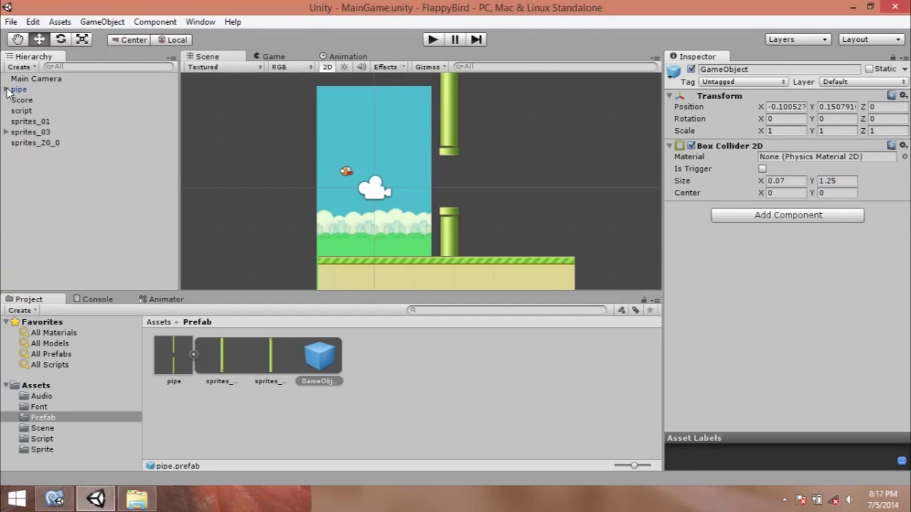
{"action": "left_click", "coordinate": [33, 91]}
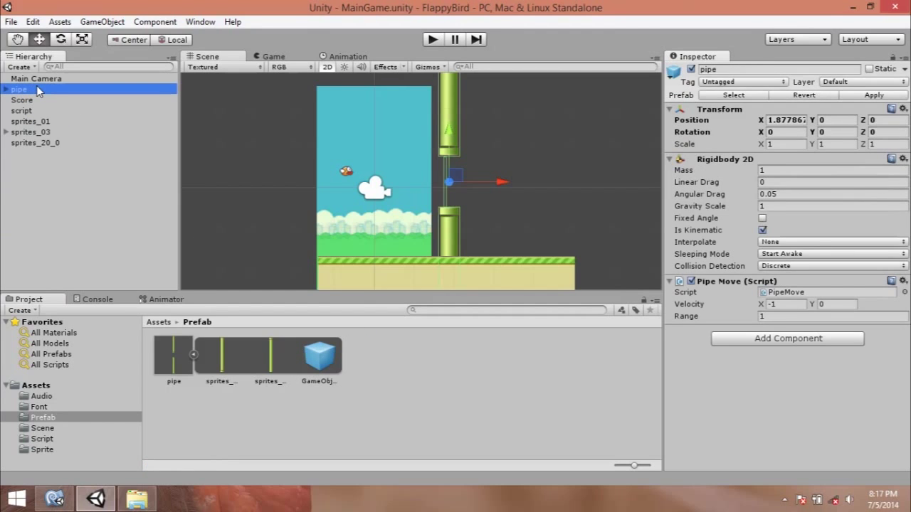
{"action": "key", "text": "Delete"}
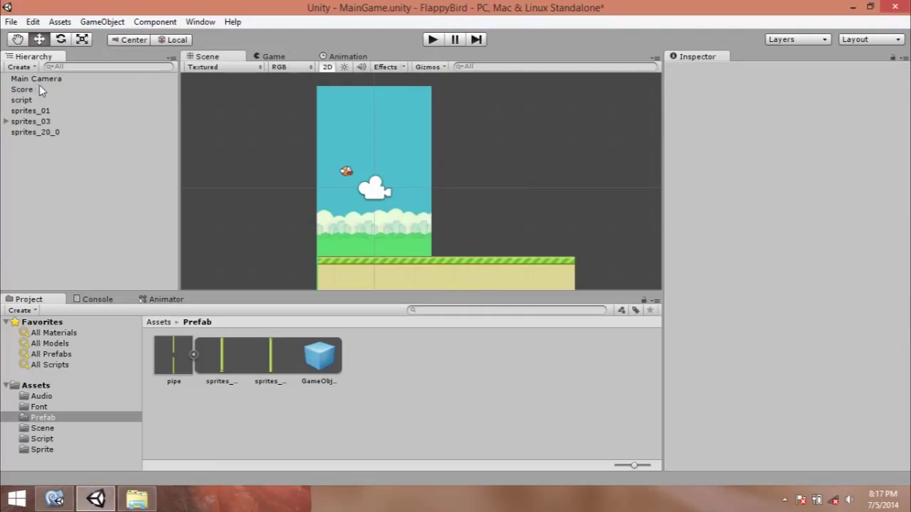
Toggle the GameObject prefab's Is Trigger on and back off, then start Play mode.
{"action": "left_click", "coordinate": [333, 369]}
{"action": "left_click", "coordinate": [394, 369]}
{"action": "left_click", "coordinate": [333, 360]}
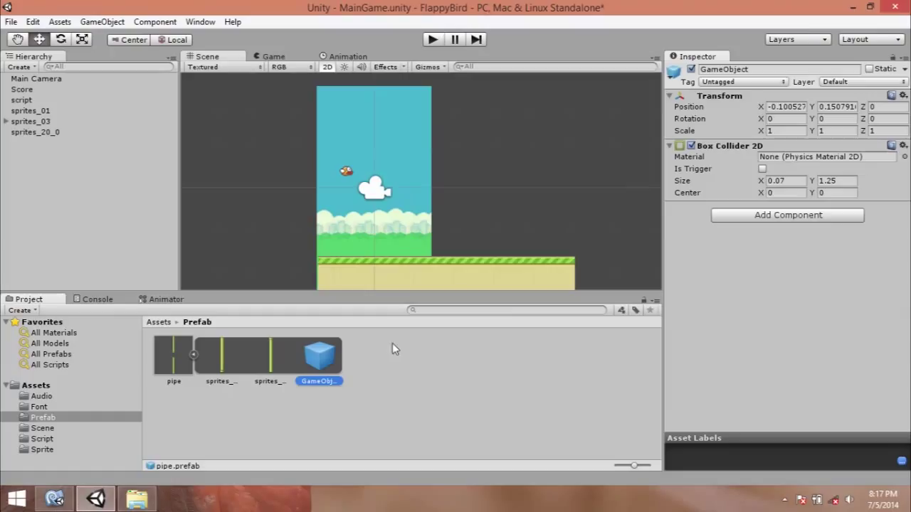
{"action": "left_click", "coordinate": [426, 364]}
{"action": "left_click", "coordinate": [306, 370]}
{"action": "left_click", "coordinate": [763, 170]}
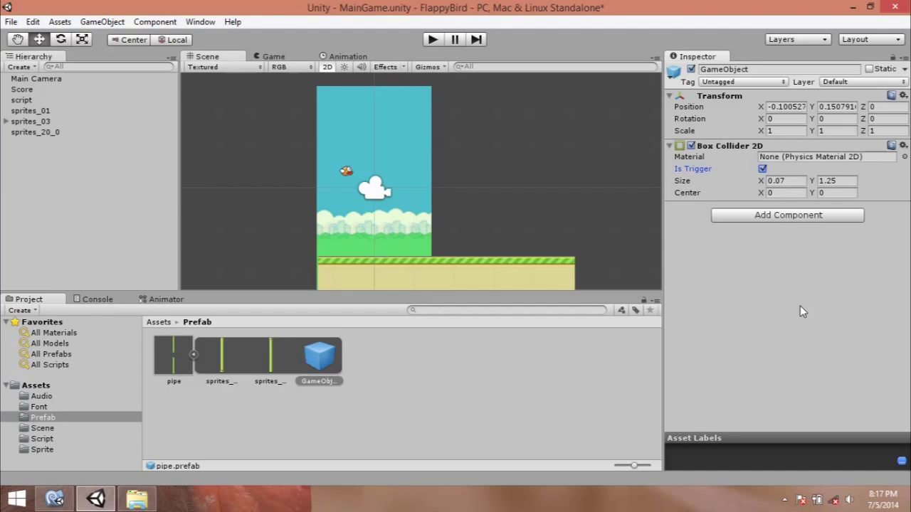
{"action": "left_click", "coordinate": [762, 170]}
{"action": "left_click", "coordinate": [433, 39]}
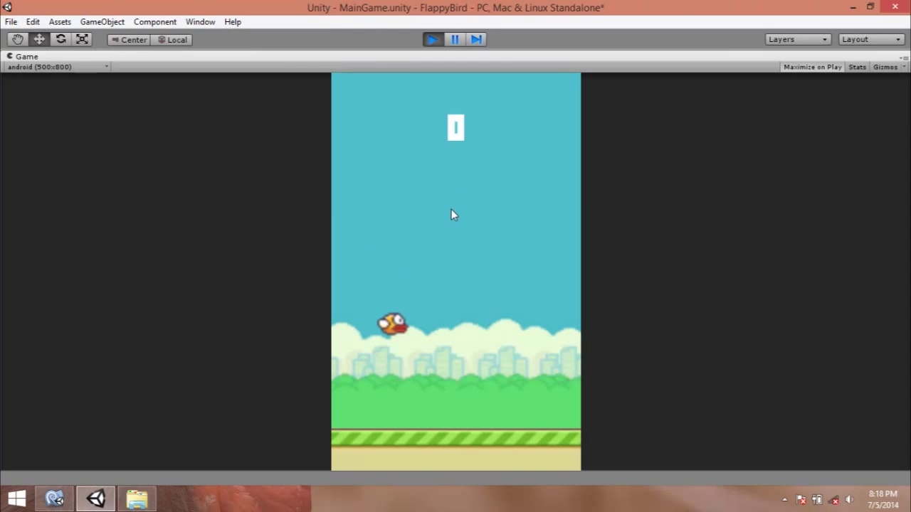
Flap the bird through the pipe gaps in the running game, then stop play mode.
{"action": "left_click", "coordinate": [450, 215]}
{"action": "left_click", "coordinate": [450, 216]}
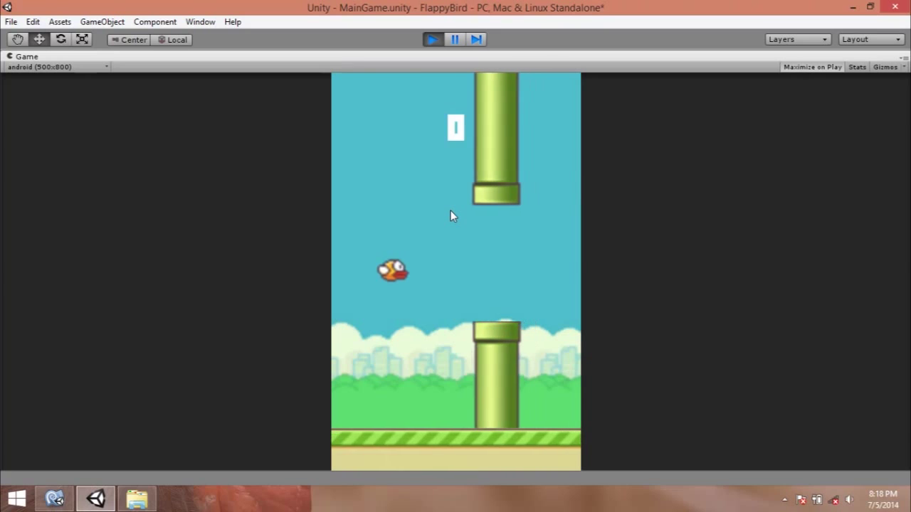
{"action": "left_click", "coordinate": [450, 215]}
{"action": "left_click", "coordinate": [450, 215]}
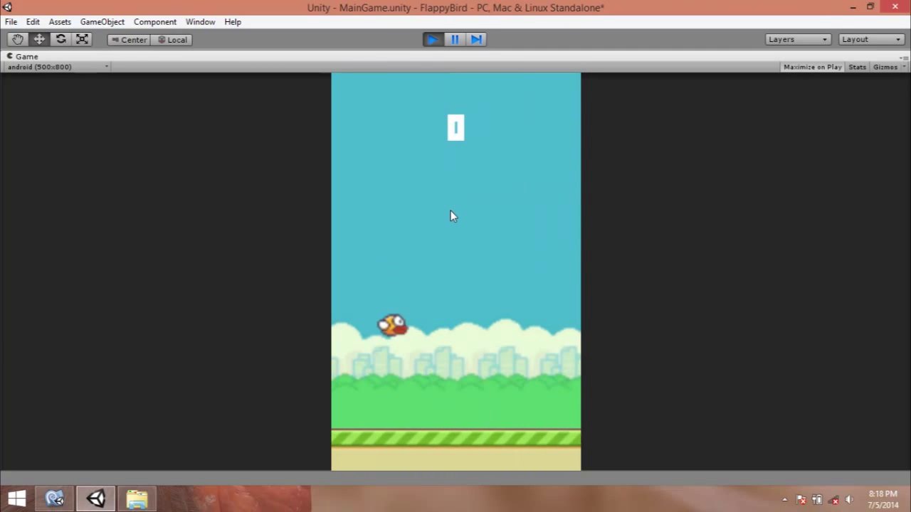
{"action": "left_click", "coordinate": [450, 215]}
{"action": "left_click", "coordinate": [450, 211]}
{"action": "left_click", "coordinate": [451, 210]}
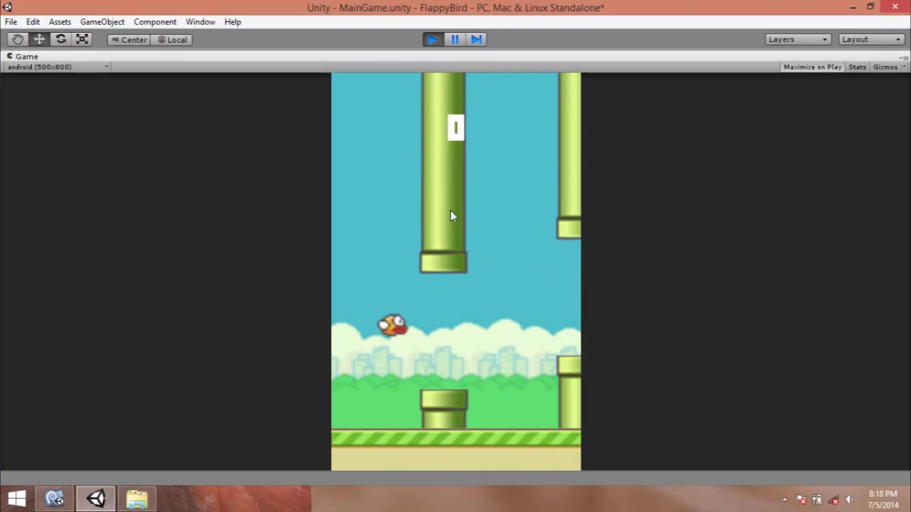
{"action": "left_click", "coordinate": [450, 211]}
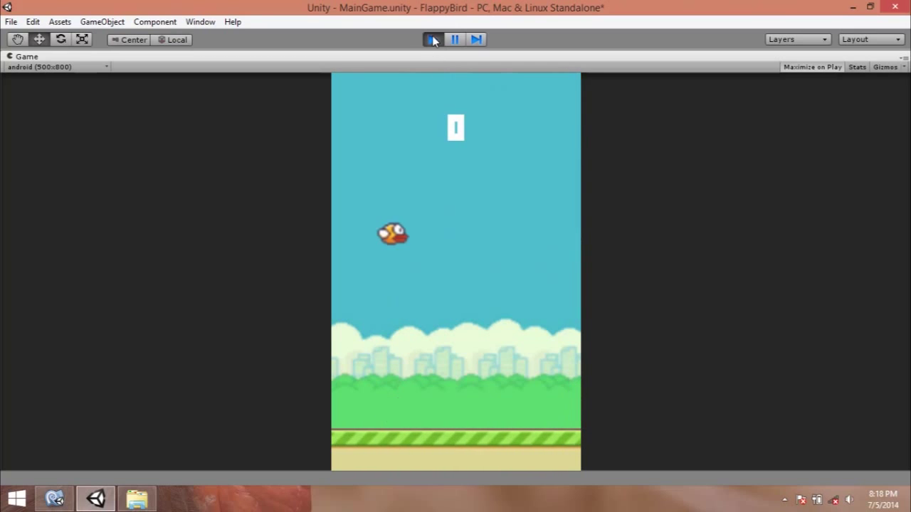
{"action": "left_click", "coordinate": [432, 39]}
Turn on Is Trigger for the GameObject prefab's collider and play-test the flapping again.
{"action": "left_click", "coordinate": [762, 169]}
{"action": "left_click", "coordinate": [432, 39]}
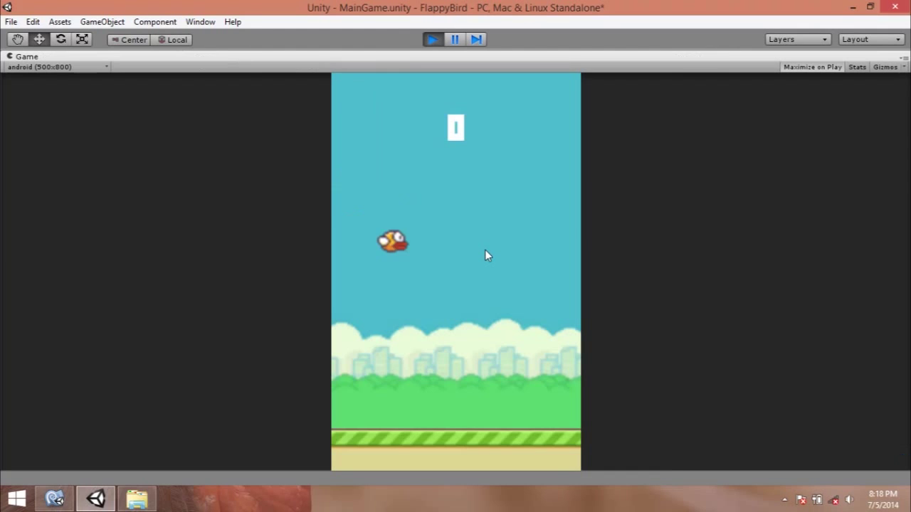
{"action": "left_click", "coordinate": [485, 255]}
{"action": "left_click", "coordinate": [484, 249]}
{"action": "left_click", "coordinate": [484, 249]}
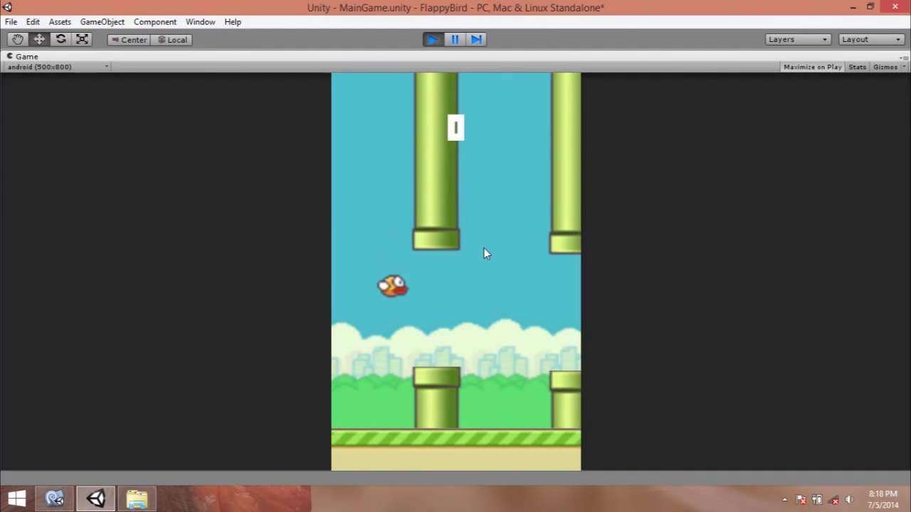
{"action": "left_click", "coordinate": [486, 246]}
{"action": "left_click", "coordinate": [486, 246]}
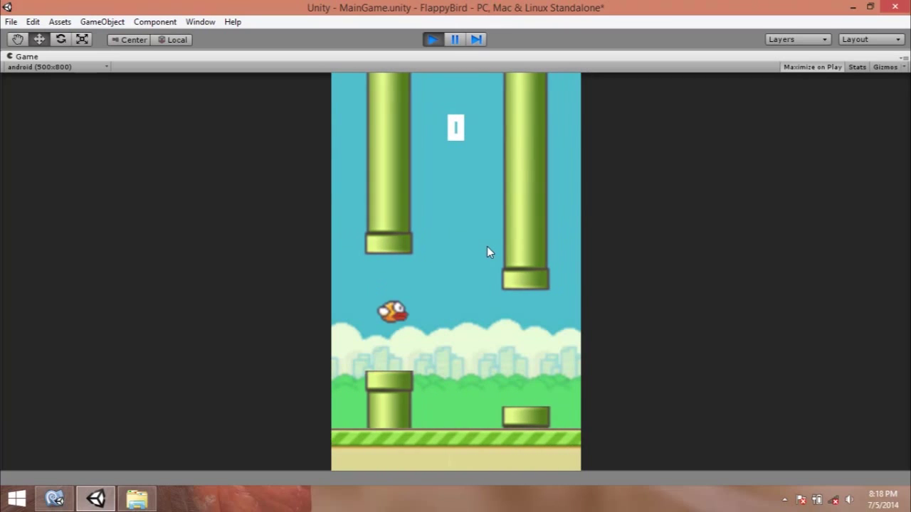
{"action": "left_click", "coordinate": [487, 246]}
{"action": "left_click", "coordinate": [485, 247]}
{"action": "left_click", "coordinate": [484, 246]}
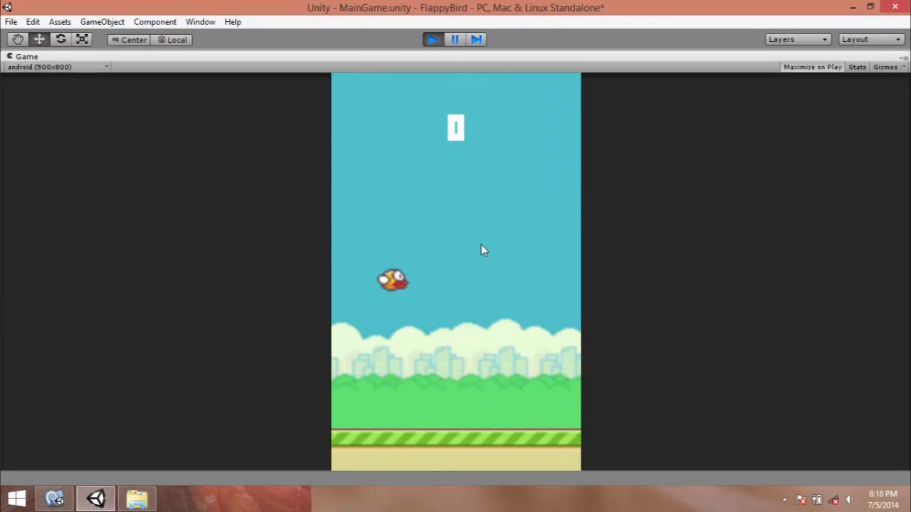
{"action": "left_click", "coordinate": [432, 40]}
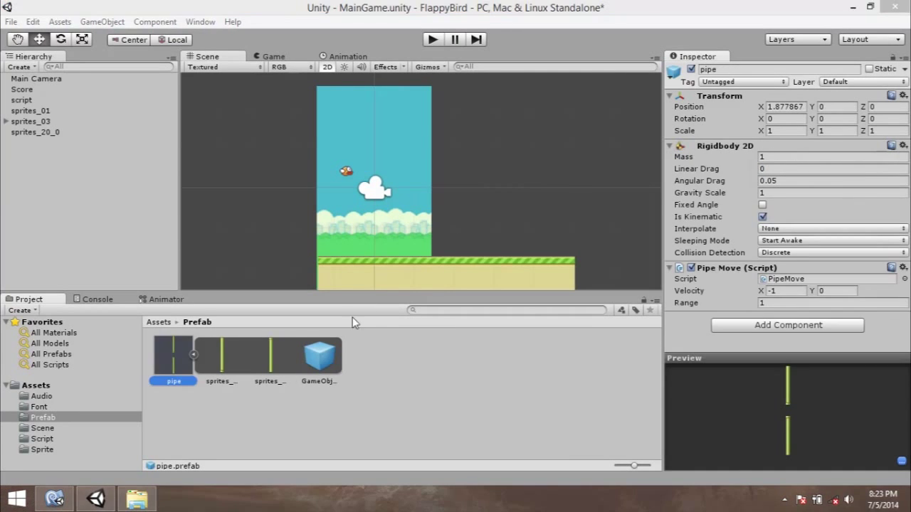
Check the prefab's 0.07 × 1.25 trigger collider and the Score text, then show the Script folder.
{"action": "left_click", "coordinate": [319, 358]}
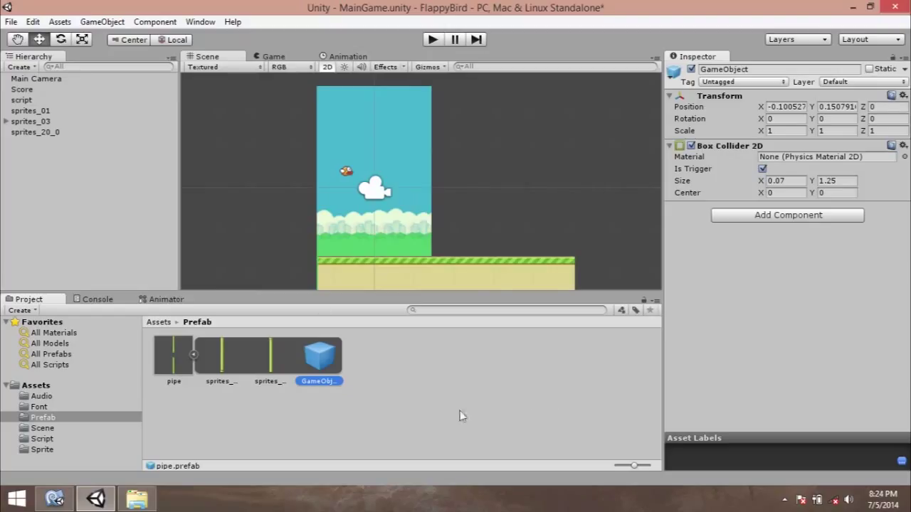
{"action": "left_click", "coordinate": [237, 434]}
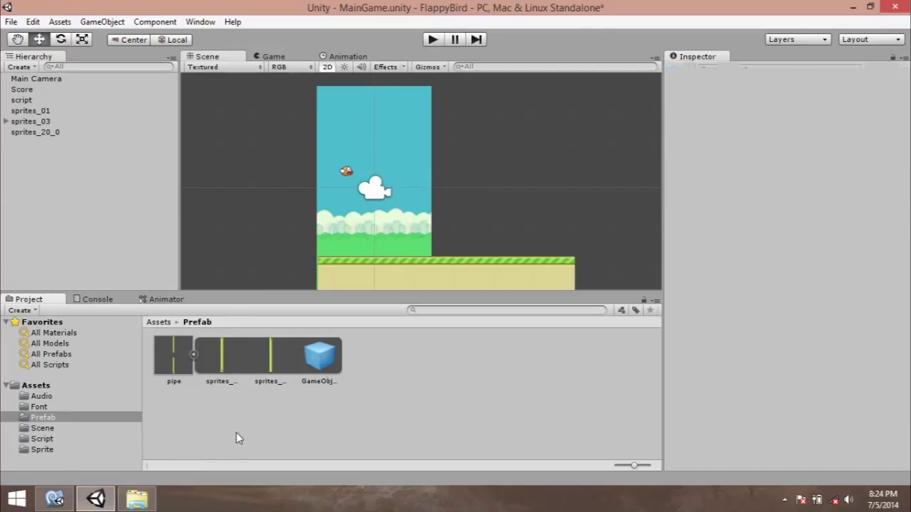
{"action": "left_click", "coordinate": [34, 92]}
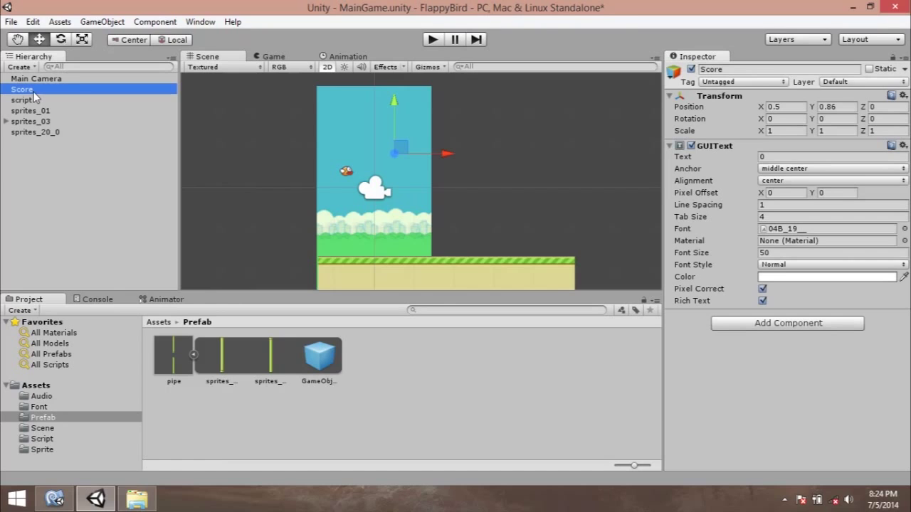
{"action": "left_click", "coordinate": [53, 439]}
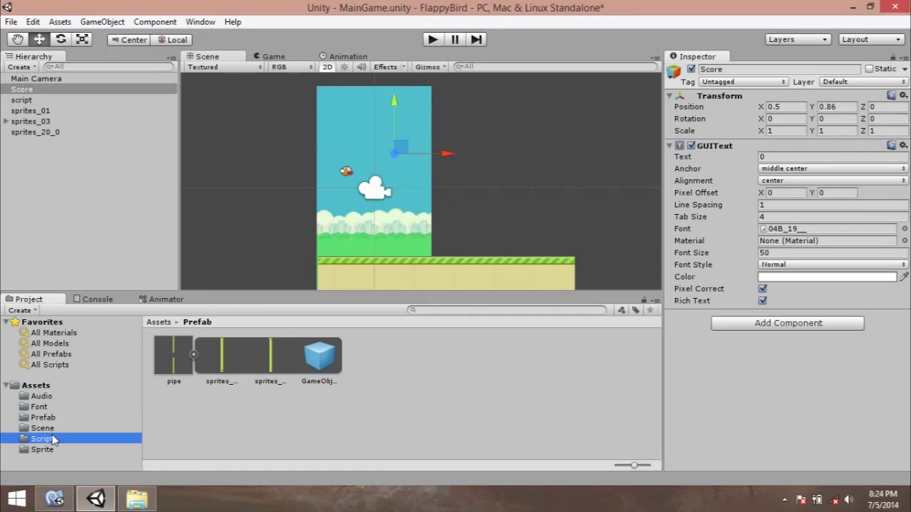
Create a new C# script named Score in the Script folder.
{"action": "right_click", "coordinate": [366, 342]}
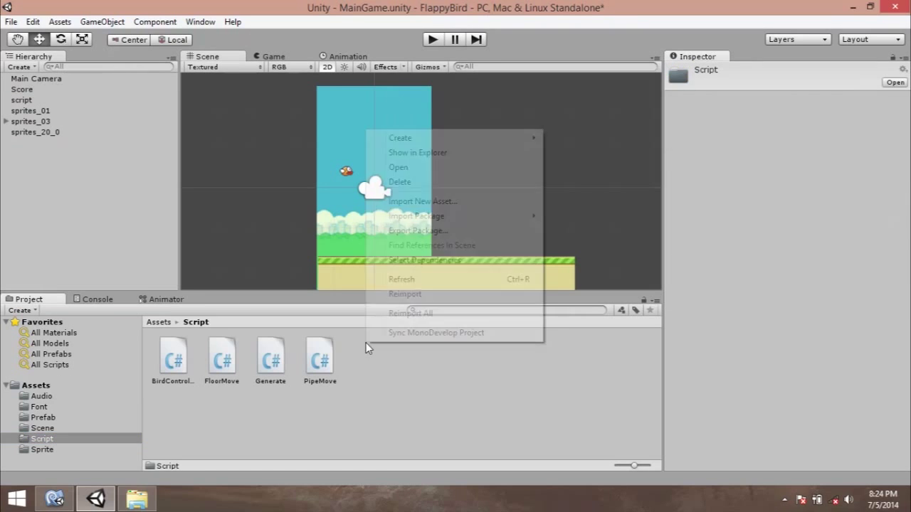
{"action": "mouse_move", "coordinate": [489, 148]}
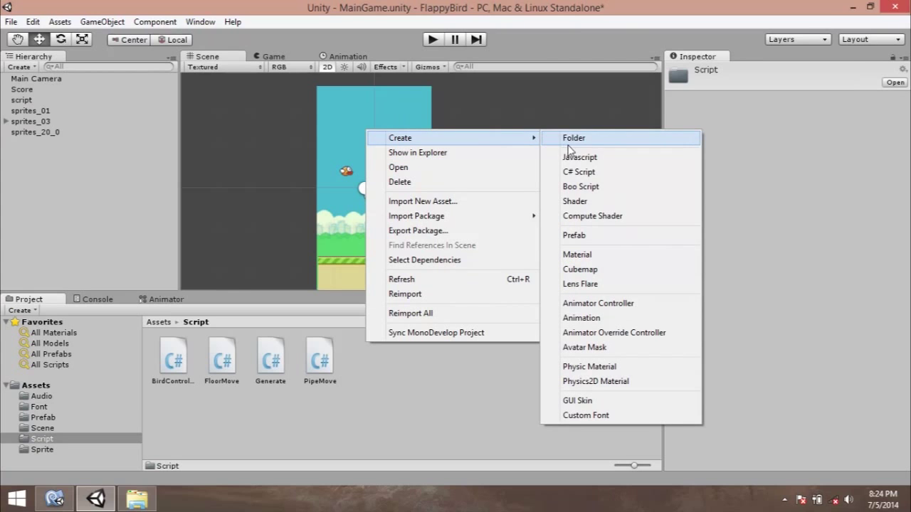
{"action": "left_click", "coordinate": [626, 172]}
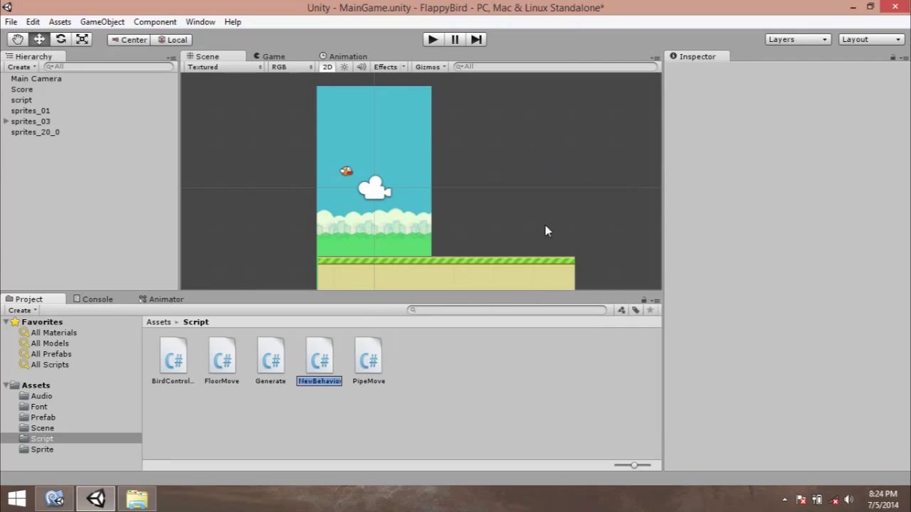
{"action": "type", "text": "Score"}
{"action": "key", "text": "Return"}
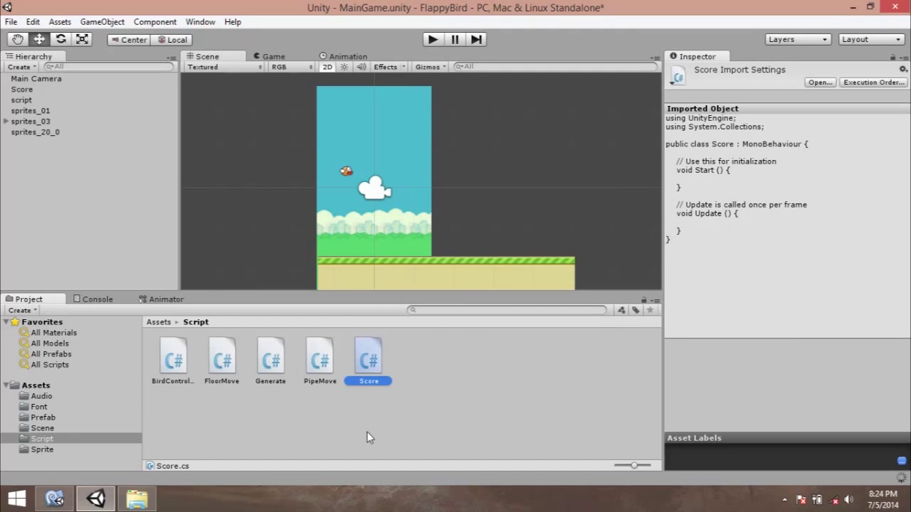
Open Score.cs and declare 'public static int score = 0;' in the class.
{"action": "double_click", "coordinate": [369, 381]}
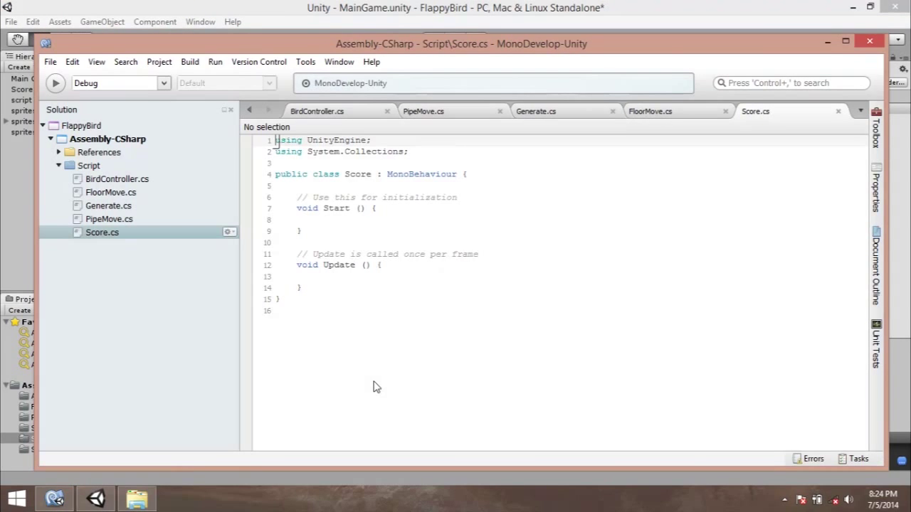
{"action": "left_click", "coordinate": [364, 183]}
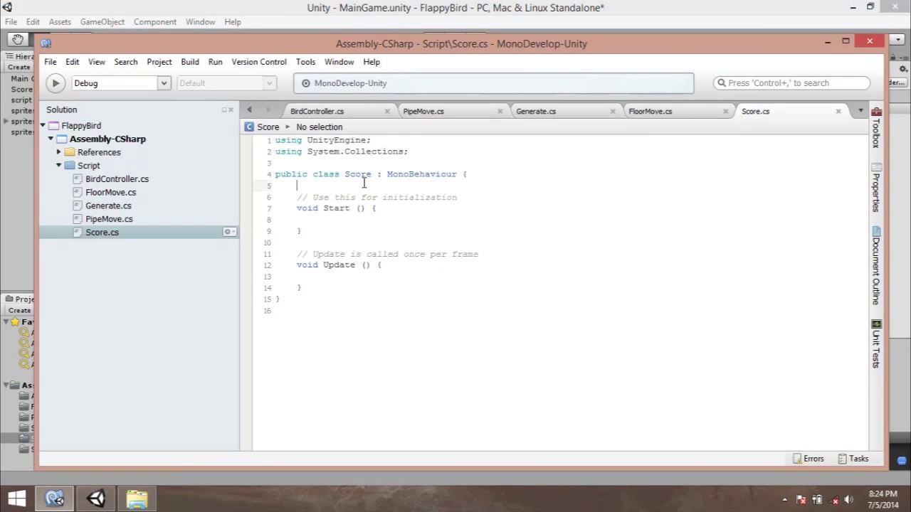
{"action": "key", "text": "Return"}
{"action": "key", "text": "Return"}
{"action": "key", "text": "Up"}
{"action": "type", "text": "publ"}
{"action": "key", "text": "Return"}
{"action": "type", "text": "public st"}
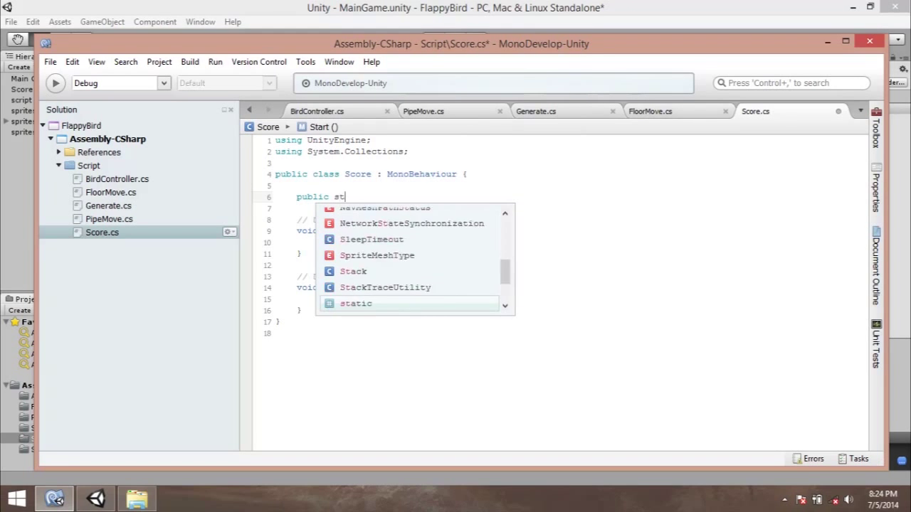
{"action": "type", "text": "at"}
{"action": "key", "text": "Return"}
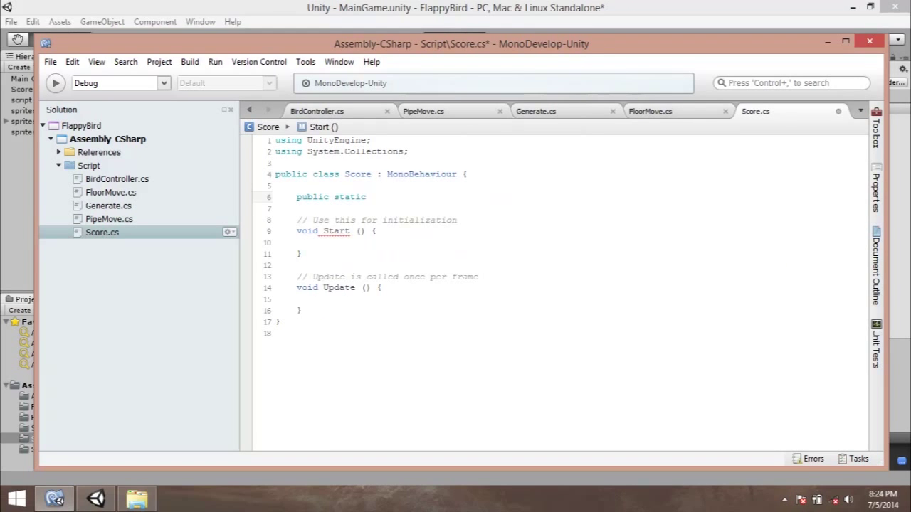
{"action": "type", "text": "in"}
{"action": "key", "text": "Return"}
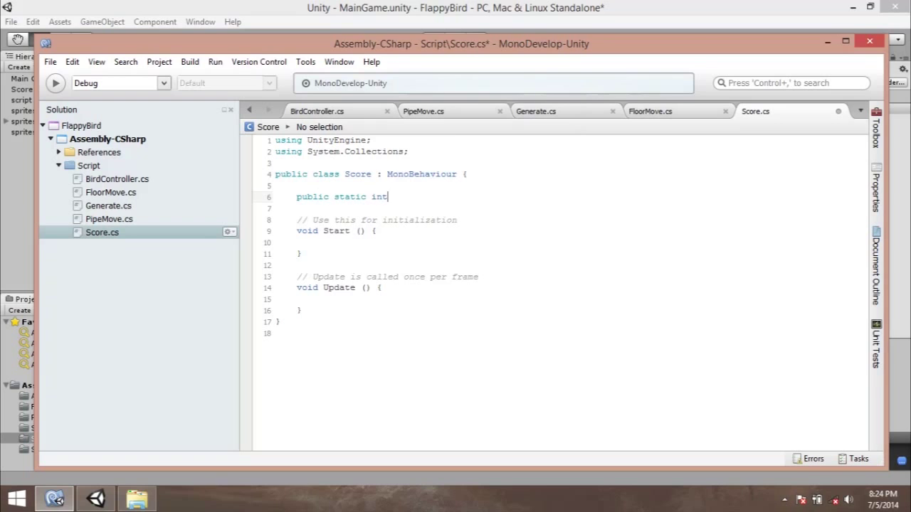
{"action": "type", "text": "score "}
{"action": "type", "text": "= 0"}
{"action": "type", "text": ";"}
{"action": "key", "text": "Return"}
Reset score to 0 in Start, set guiText.text = "" + score in Update, and save.
{"action": "left_click", "coordinate": [297, 242]}
{"action": "type", "text": "score = "}
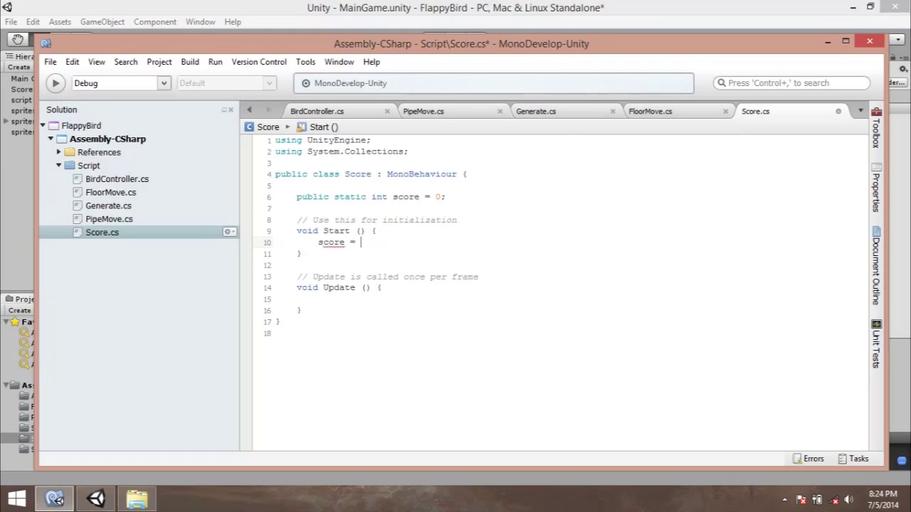
{"action": "type", "text": "0;"}
{"action": "key", "text": "Down"}
{"action": "key", "text": "Down"}
{"action": "key", "text": "Down"}
{"action": "key", "text": "Down"}
{"action": "key", "text": "Down"}
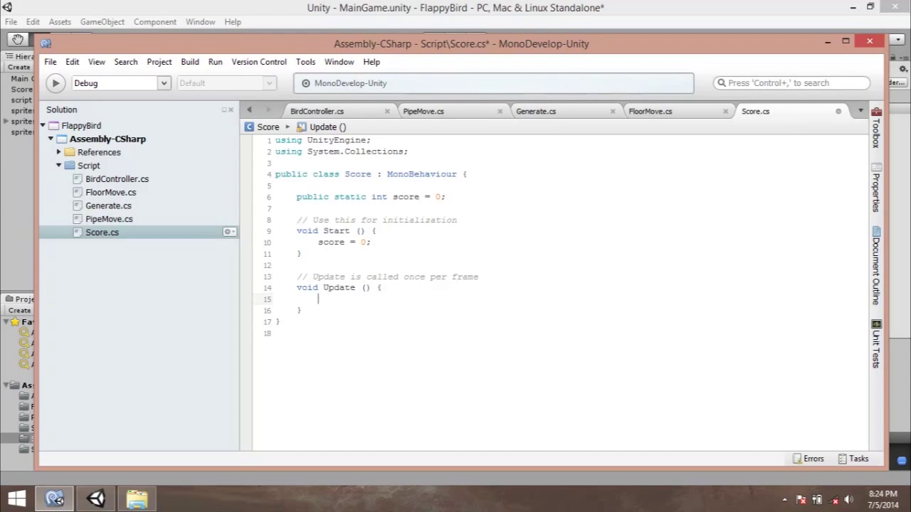
{"action": "type", "text": "gui"}
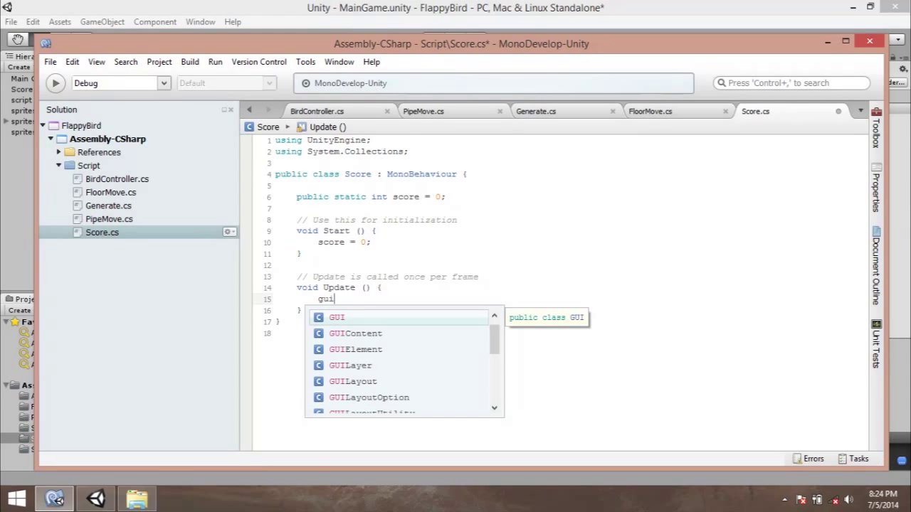
{"action": "type", "text": "T"}
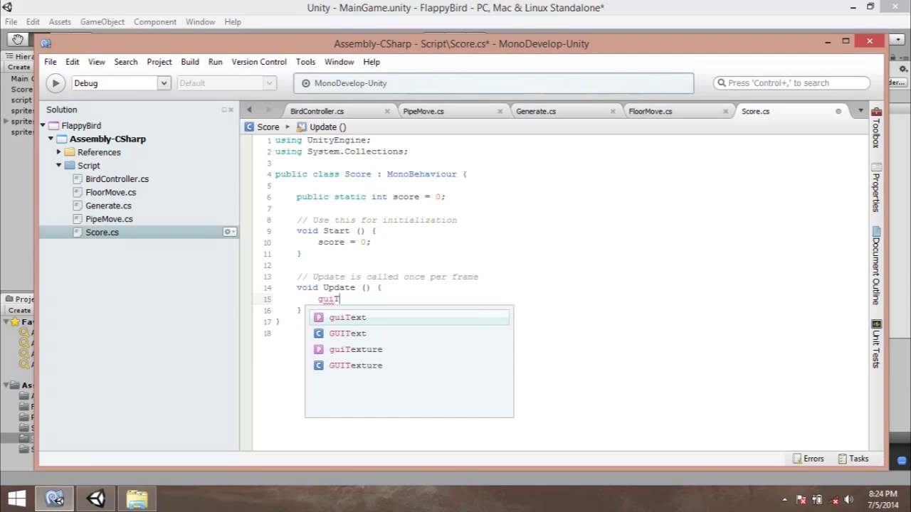
{"action": "key", "text": "Return"}
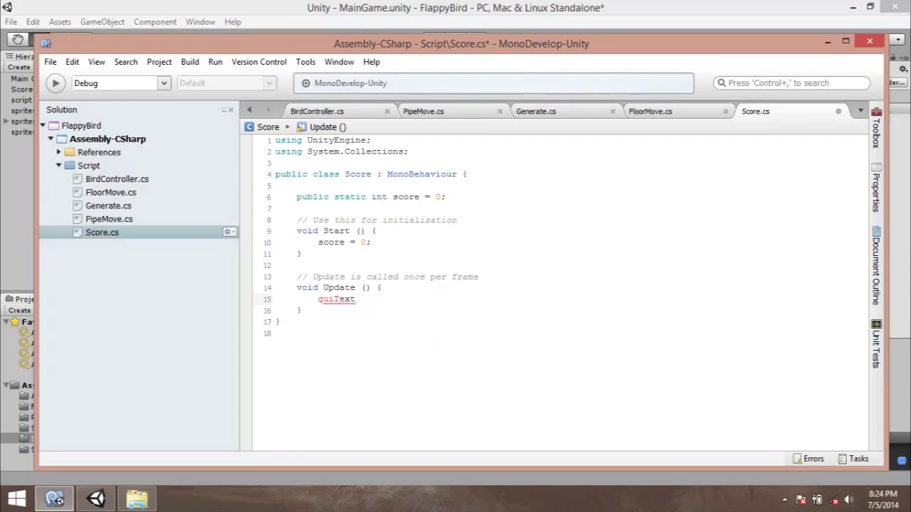
{"action": "type", "text": ".te"}
{"action": "key", "text": "Return"}
{"action": "type", "text": "= "}
{"action": "type", "text": "\"\" "}
{"action": "type", "text": "+"}
{"action": "type", "text": " score"}
{"action": "key", "text": "Escape"}
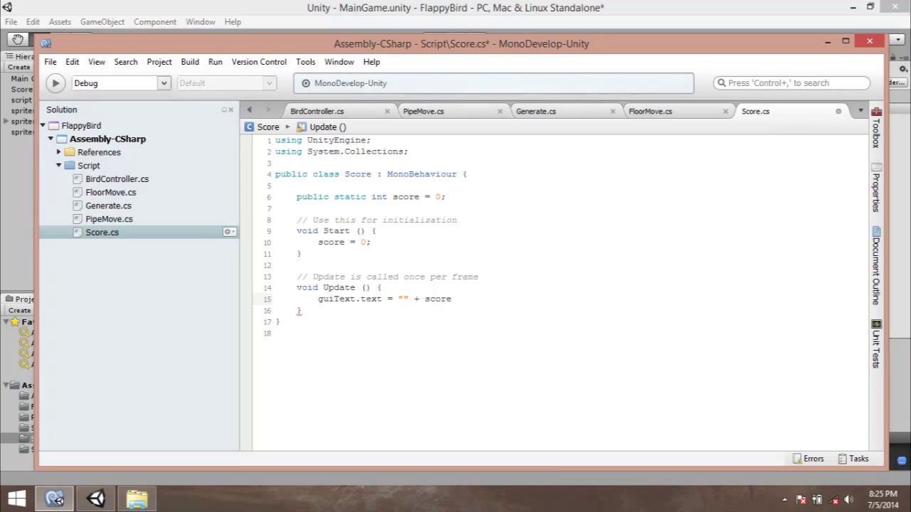
{"action": "type", "text": ";"}
{"action": "key", "text": "ctrl+s"}
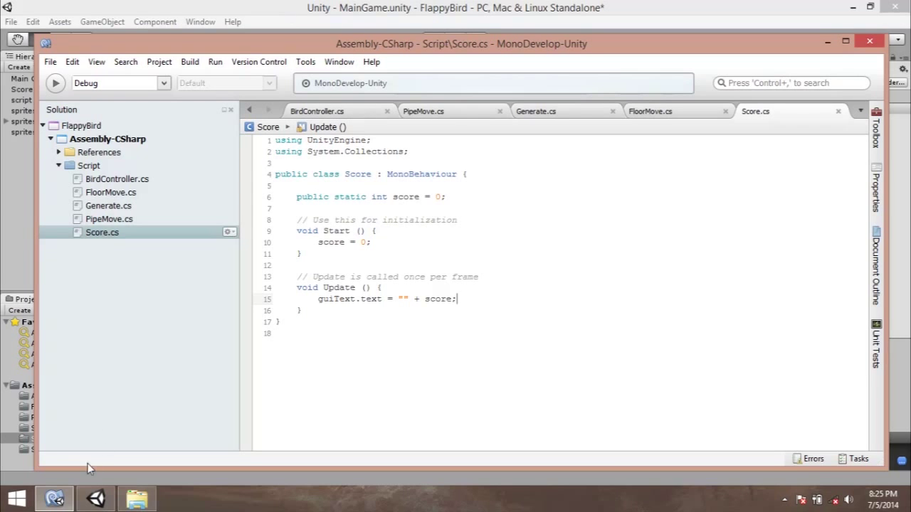
{"action": "left_click", "coordinate": [80, 503]}
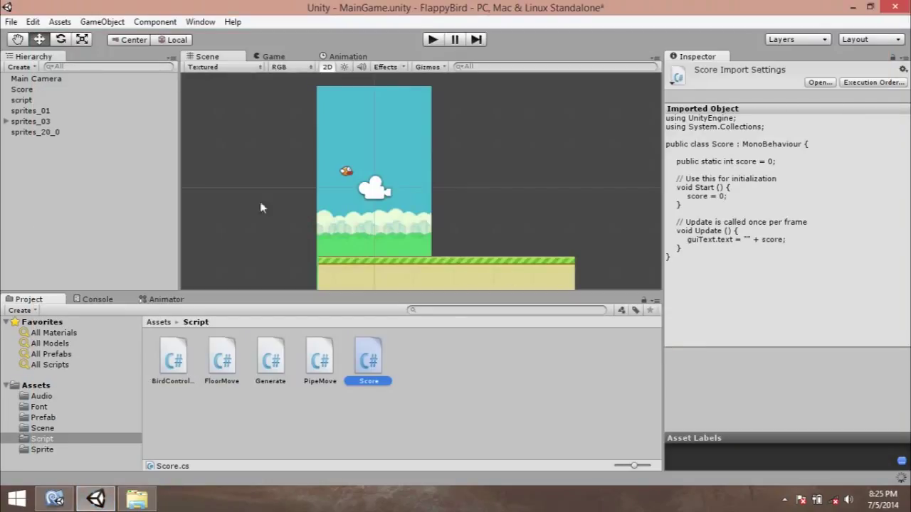
{"action": "left_click", "coordinate": [90, 194]}
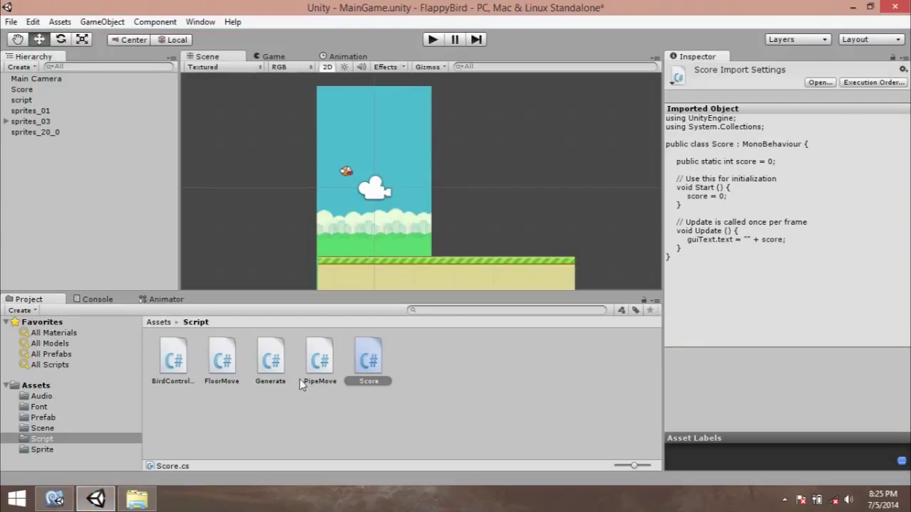
{"action": "left_click", "coordinate": [432, 40]}
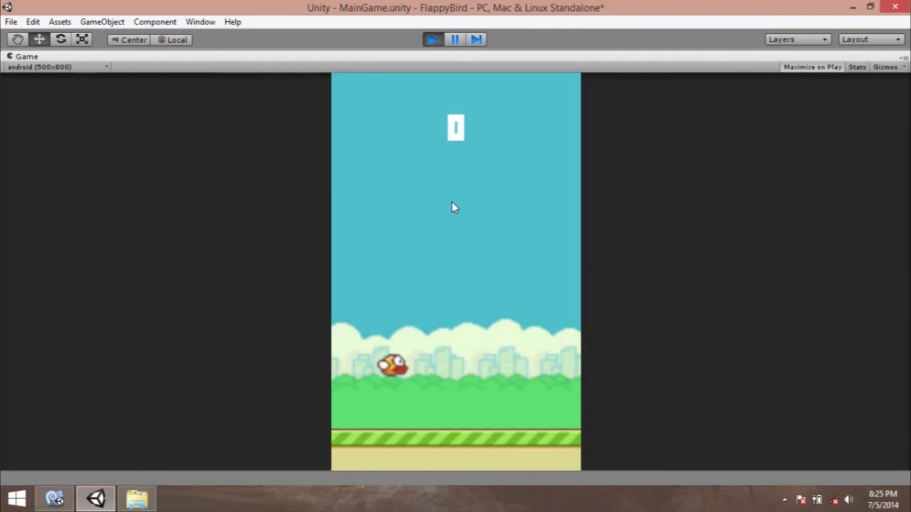
{"action": "left_click", "coordinate": [451, 202]}
{"action": "left_click", "coordinate": [451, 202]}
{"action": "left_click", "coordinate": [451, 207]}
{"action": "left_click", "coordinate": [451, 207]}
{"action": "left_click", "coordinate": [458, 201]}
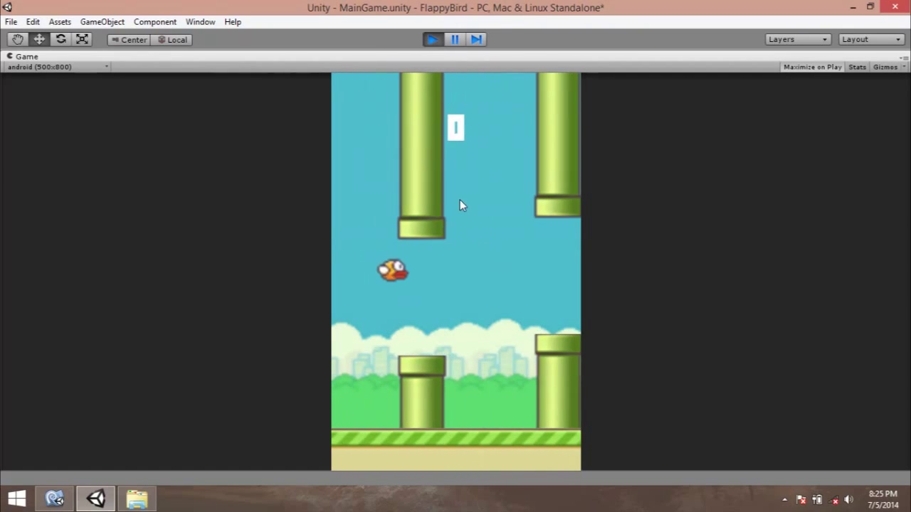
{"action": "left_click", "coordinate": [429, 36]}
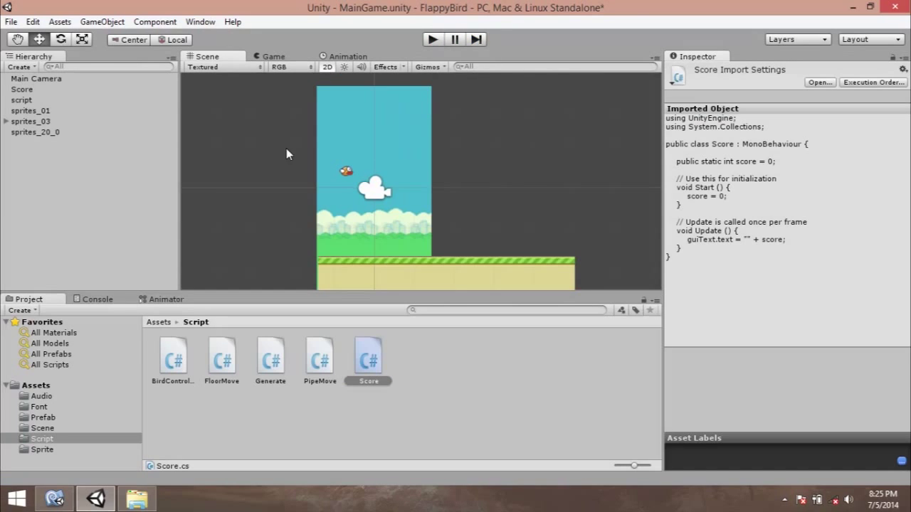
{"action": "left_click", "coordinate": [409, 376]}
Attach Score.cs to the Score text object, then select the BirdController script.
{"action": "left_click", "coordinate": [361, 365]}
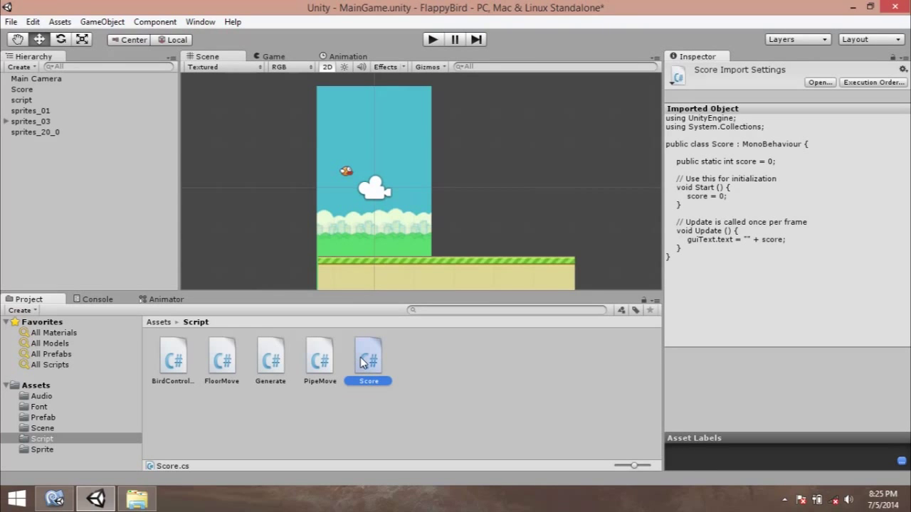
{"action": "left_click", "coordinate": [24, 101]}
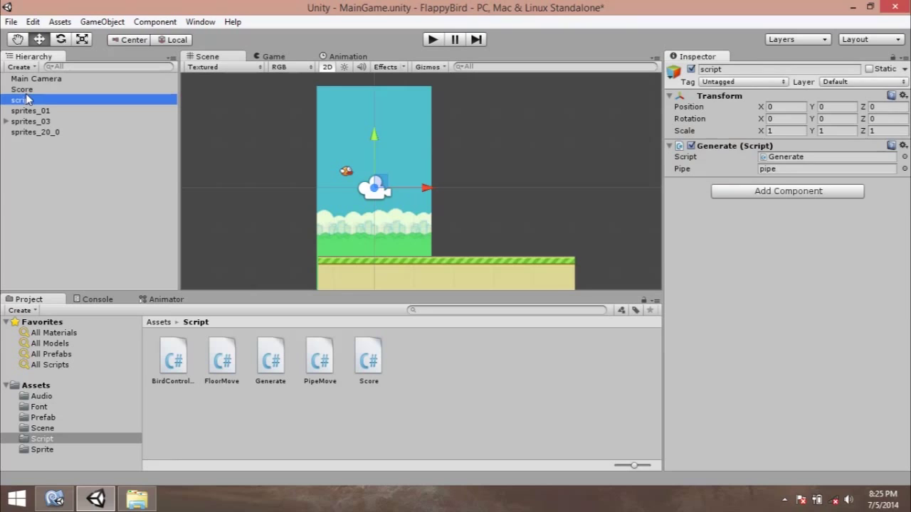
{"action": "left_click", "coordinate": [26, 91]}
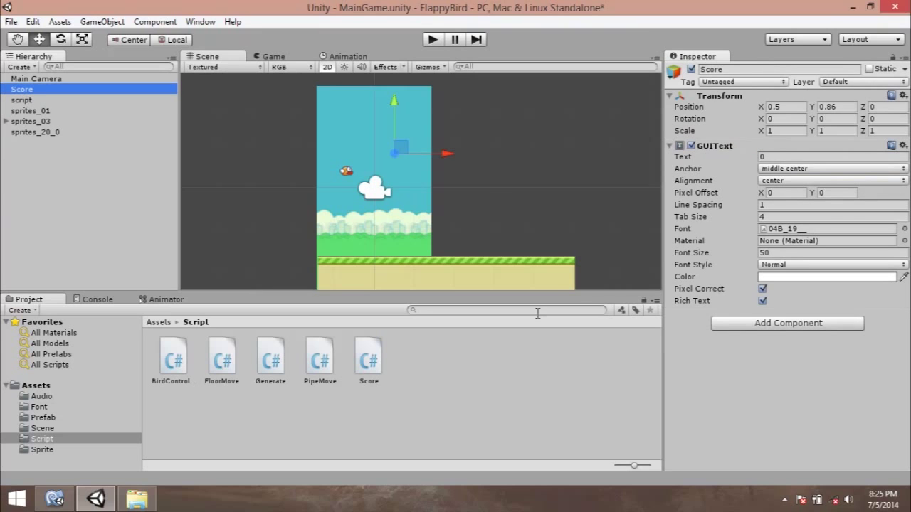
{"action": "left_click_drag", "start_coordinate": [372, 367], "coordinate": [735, 369]}
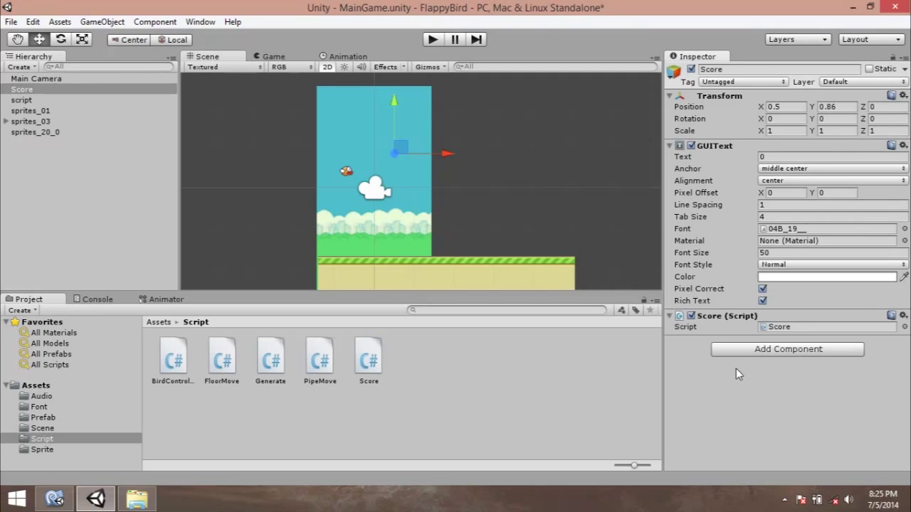
{"action": "left_click", "coordinate": [209, 421]}
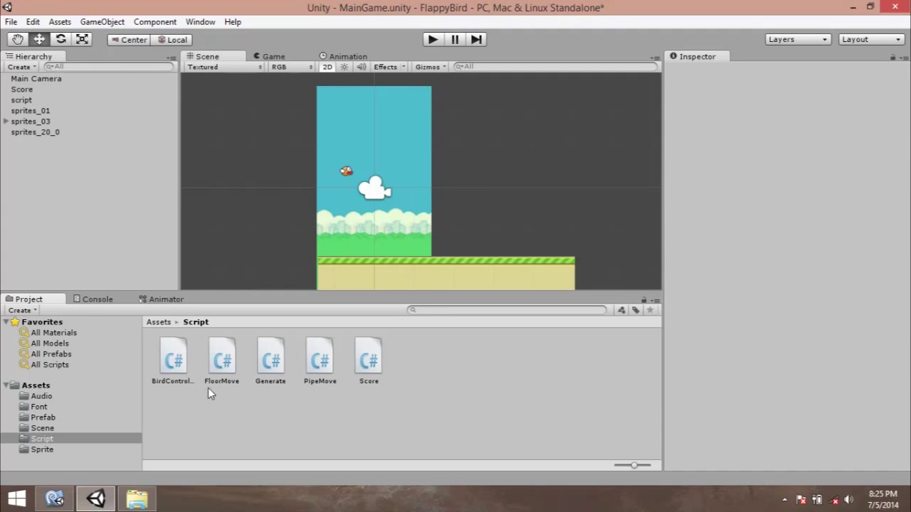
{"action": "left_click", "coordinate": [178, 363]}
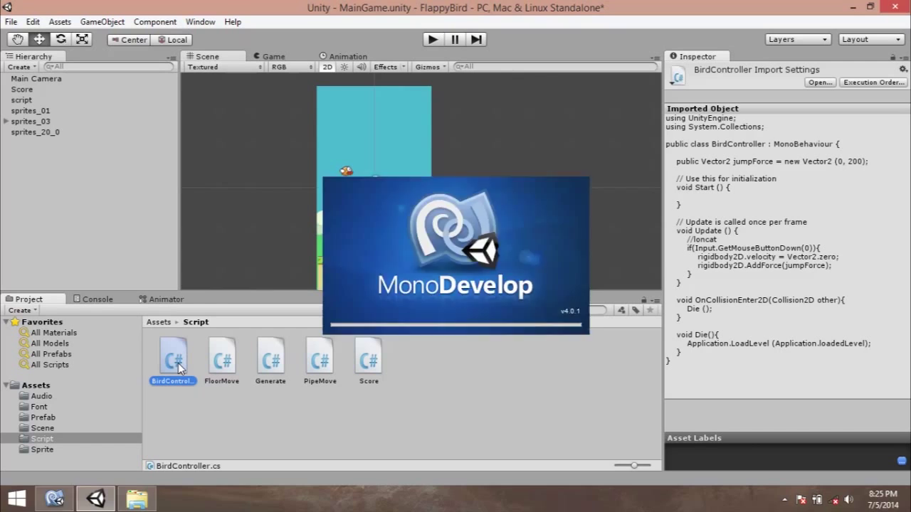
Maximize MonoDevelop and add an empty OnTriggerEnter2D() method after Update in BirdController.
{"action": "left_click", "coordinate": [54, 498]}
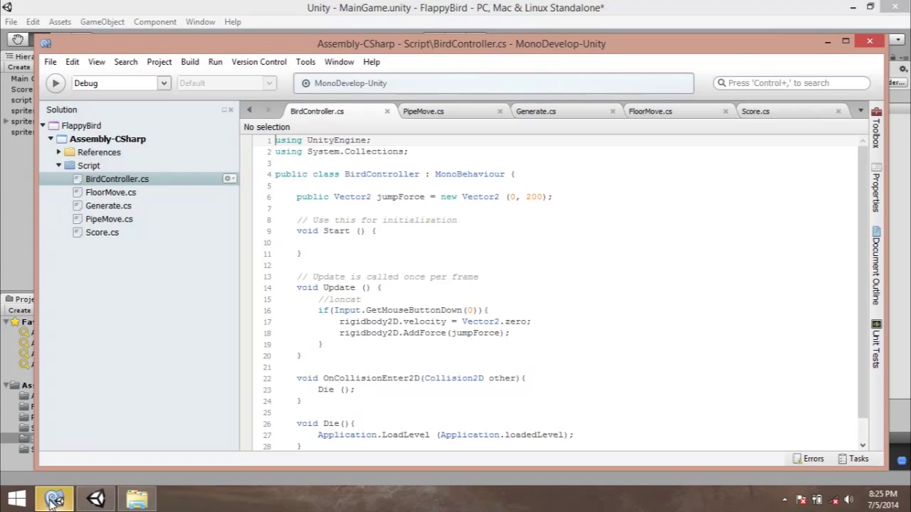
{"action": "left_click", "coordinate": [845, 41]}
{"action": "left_click", "coordinate": [321, 271]}
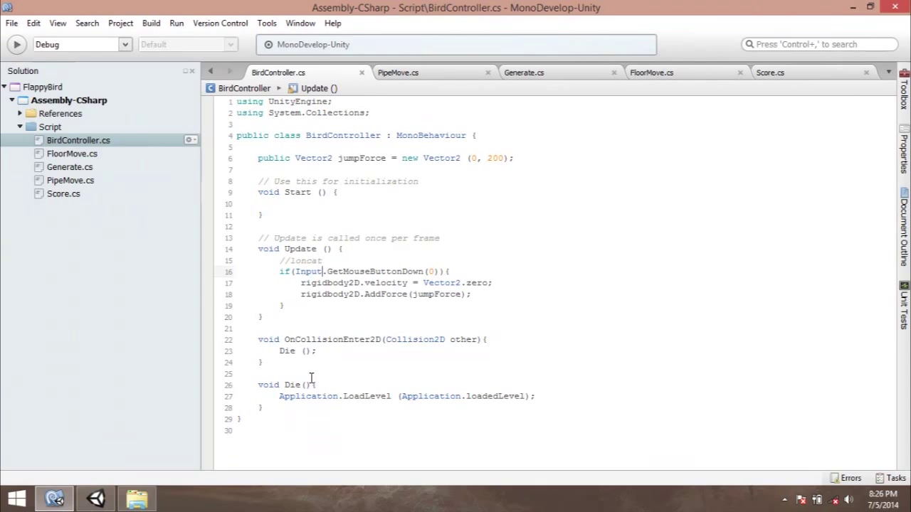
{"action": "left_click", "coordinate": [289, 326]}
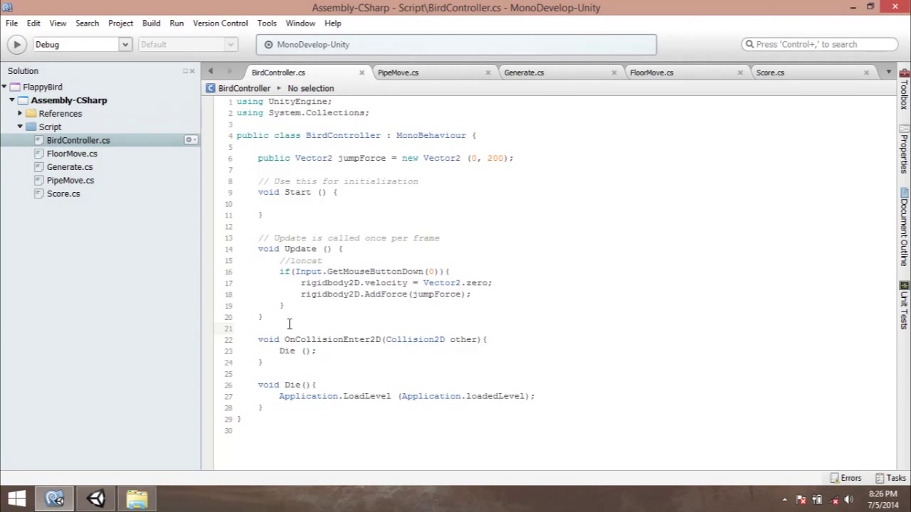
{"action": "key", "text": "Return"}
{"action": "key", "text": "Return"}
{"action": "key", "text": "Up"}
{"action": "type", "text": "void OnTrigger"}
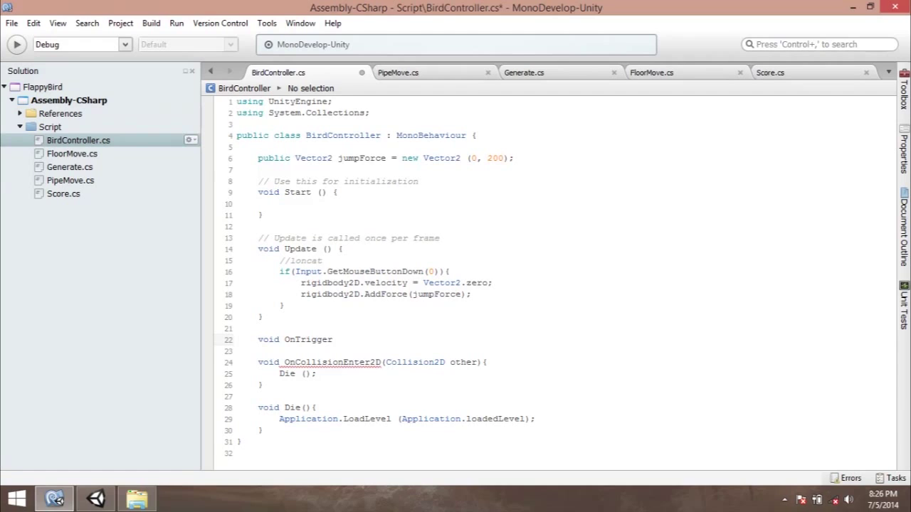
{"action": "type", "text": "Enter2D"}
{"action": "type", "text": "(){"}
{"action": "key", "text": "Return"}
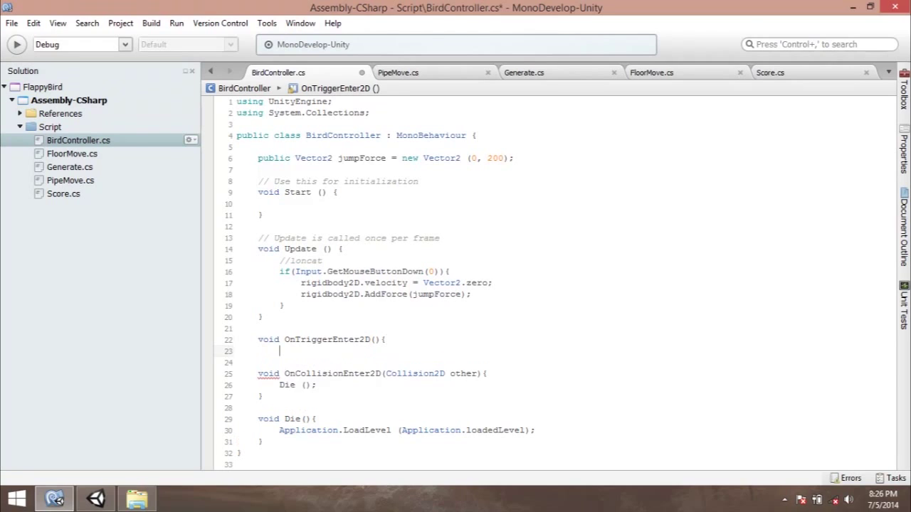
{"action": "type", "text": "}"}
{"action": "key", "text": "Return"}
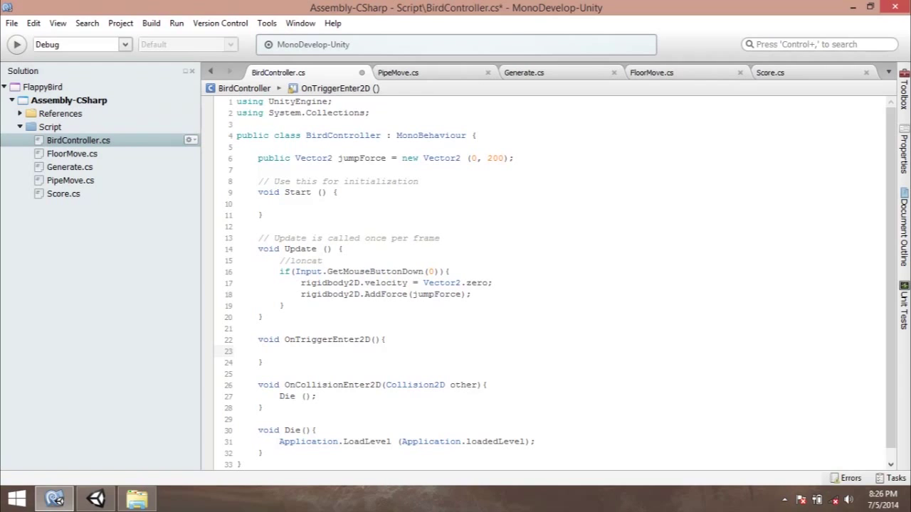
Fill OnTriggerEnter2D with 'Score.score += 1;' and save the script.
{"action": "type", "text": "Scr"}
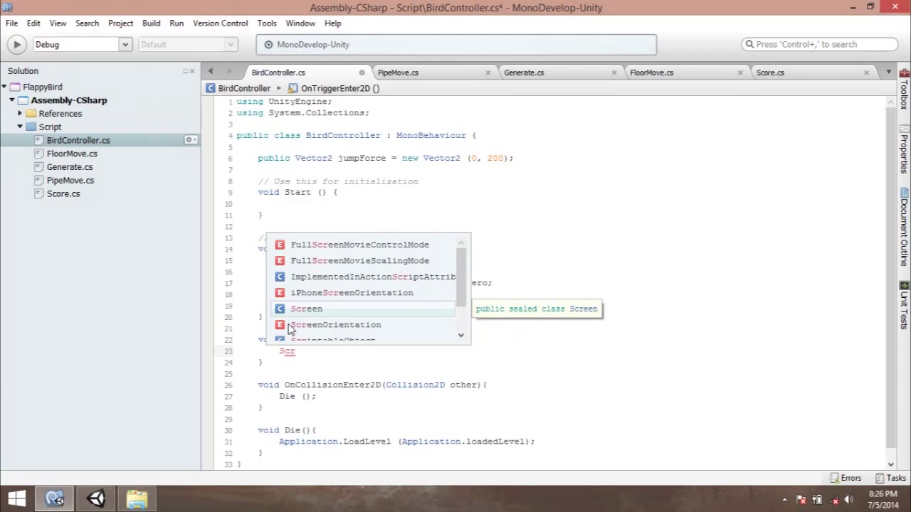
{"action": "key", "text": "BackSpace"}
{"action": "type", "text": "o"}
{"action": "key", "text": "Return"}
{"action": "type", "text": ".sc"}
{"action": "key", "text": "Return"}
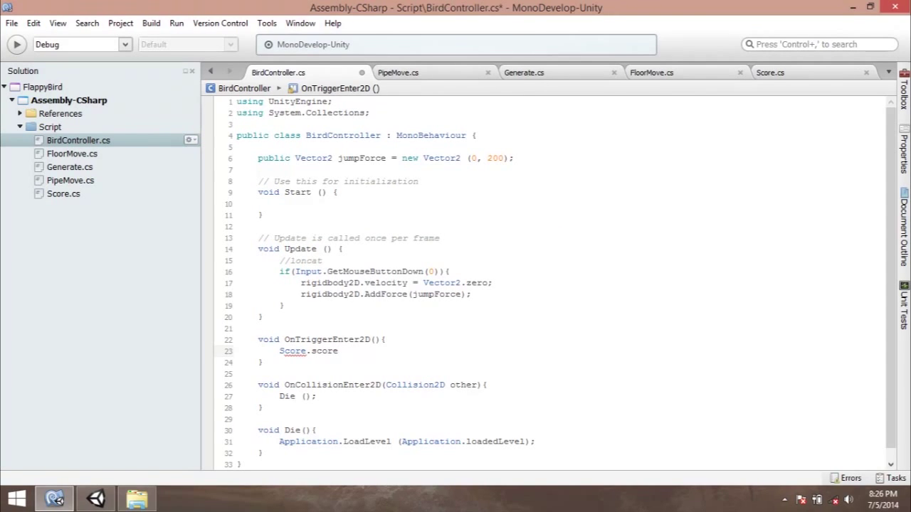
{"action": "type", "text": " += "}
{"action": "type", "text": "1;"}
{"action": "key", "text": "ctrl+s"}
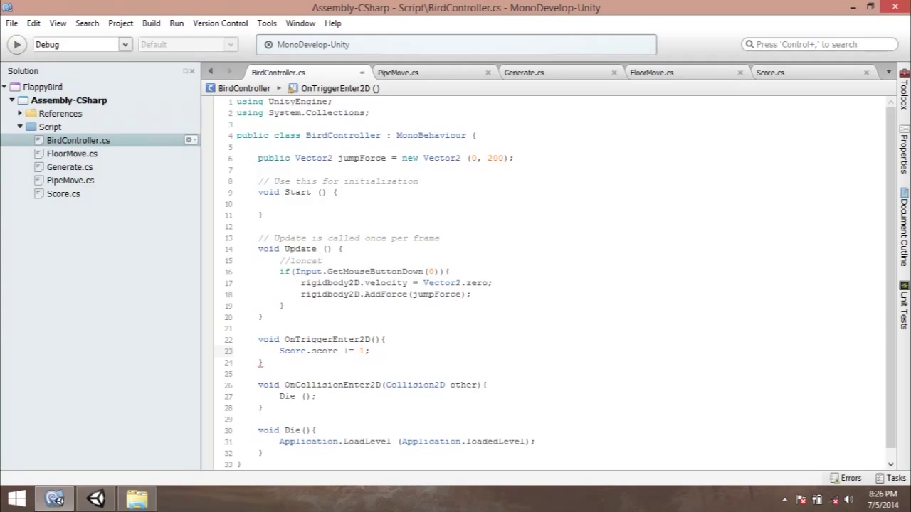
{"action": "key", "text": "alt+Tab"}
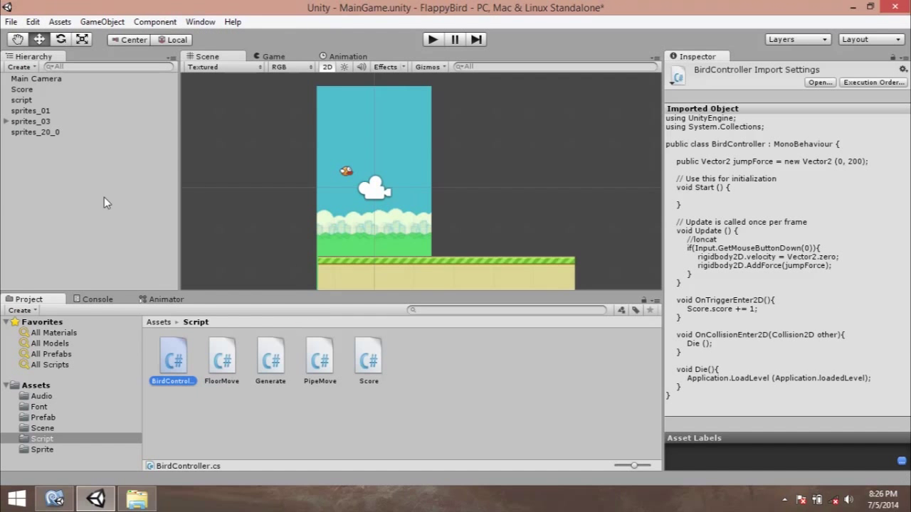
{"action": "left_click", "coordinate": [431, 39]}
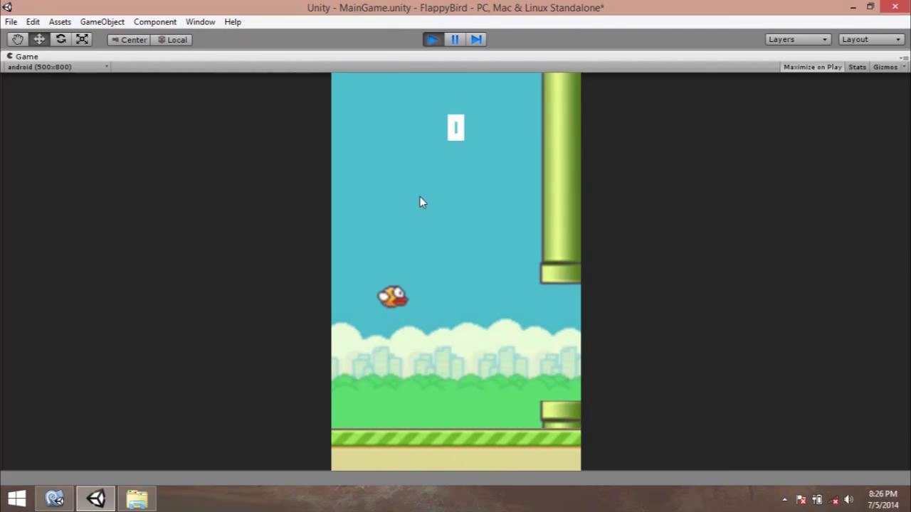
{"action": "left_click", "coordinate": [420, 197]}
{"action": "left_click", "coordinate": [420, 202]}
{"action": "left_click", "coordinate": [420, 202]}
{"action": "left_click", "coordinate": [419, 202]}
{"action": "left_click", "coordinate": [420, 202]}
{"action": "left_click", "coordinate": [420, 202]}
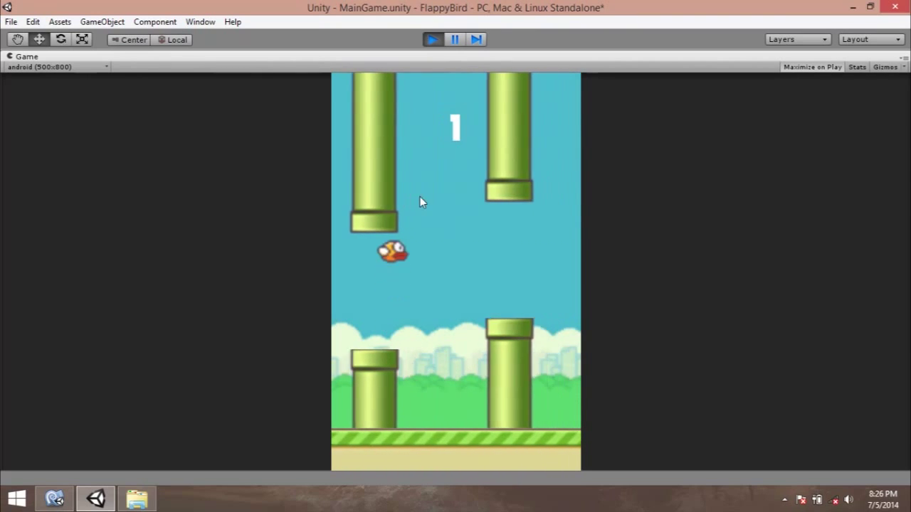
{"action": "left_click", "coordinate": [420, 198]}
{"action": "left_click", "coordinate": [420, 198]}
{"action": "left_click", "coordinate": [420, 202]}
{"action": "left_click", "coordinate": [420, 202]}
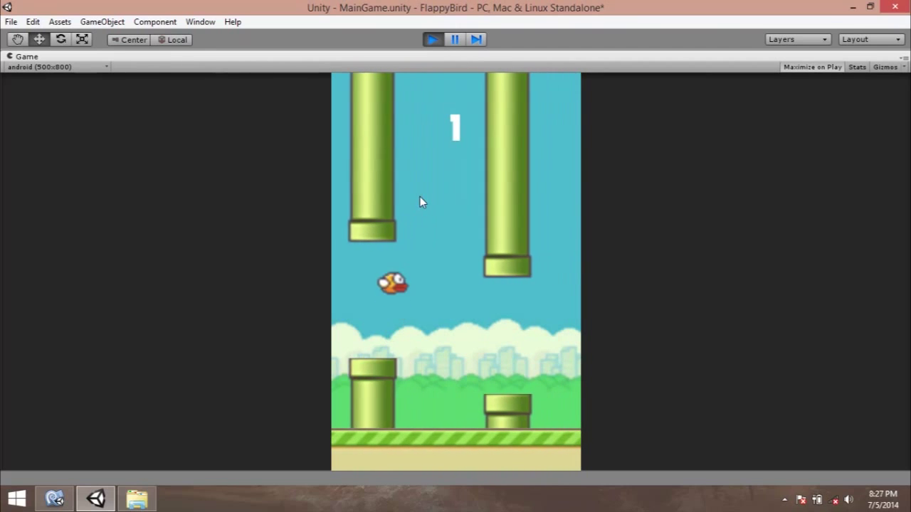
{"action": "left_click", "coordinate": [420, 200]}
{"action": "left_click", "coordinate": [420, 200]}
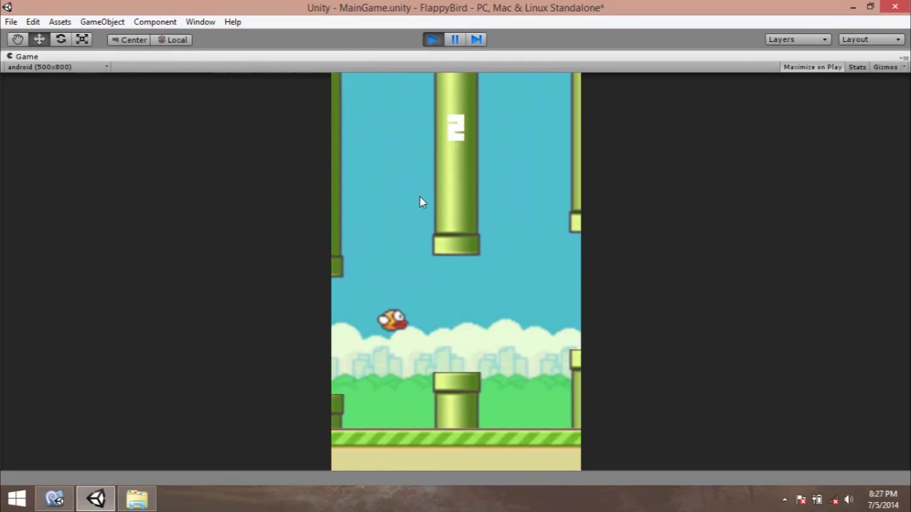
{"action": "left_click", "coordinate": [420, 202]}
{"action": "left_click", "coordinate": [420, 202]}
{"action": "left_click", "coordinate": [420, 203]}
{"action": "left_click", "coordinate": [419, 199]}
{"action": "left_click", "coordinate": [420, 199]}
{"action": "left_click", "coordinate": [419, 199]}
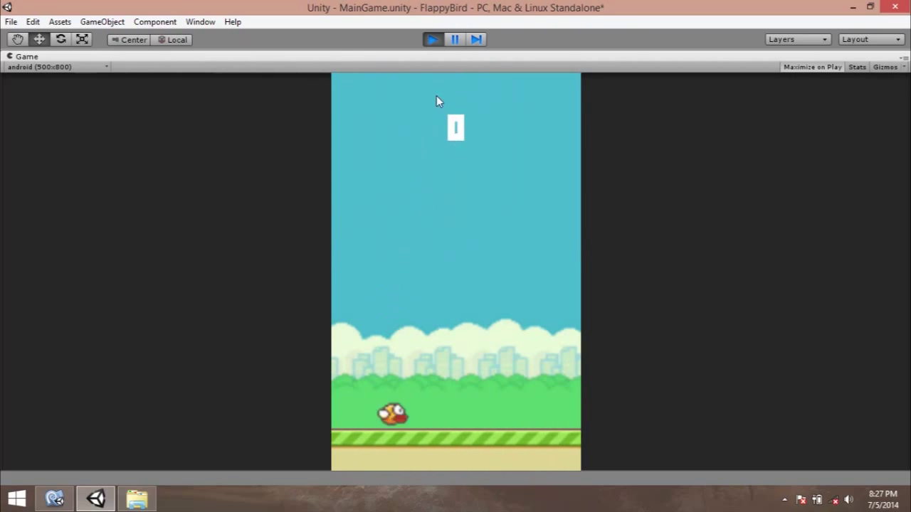
{"action": "left_click", "coordinate": [432, 40]}
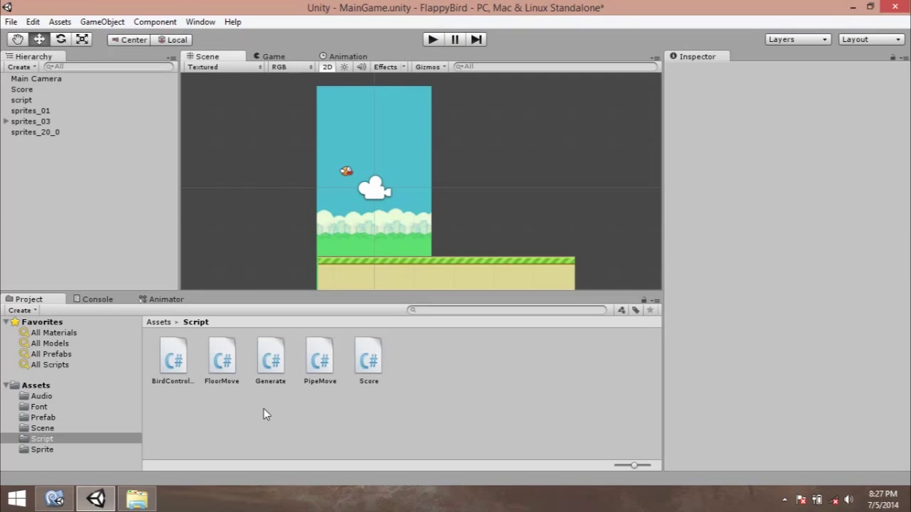
Find and select the flappy_bird_sound clip in the Audio folder.
{"action": "left_click", "coordinate": [51, 429]}
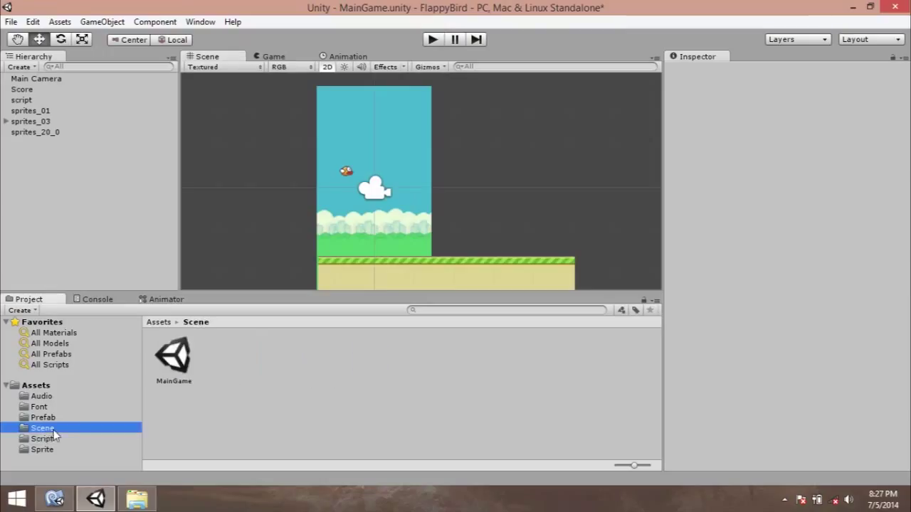
{"action": "left_click", "coordinate": [43, 439]}
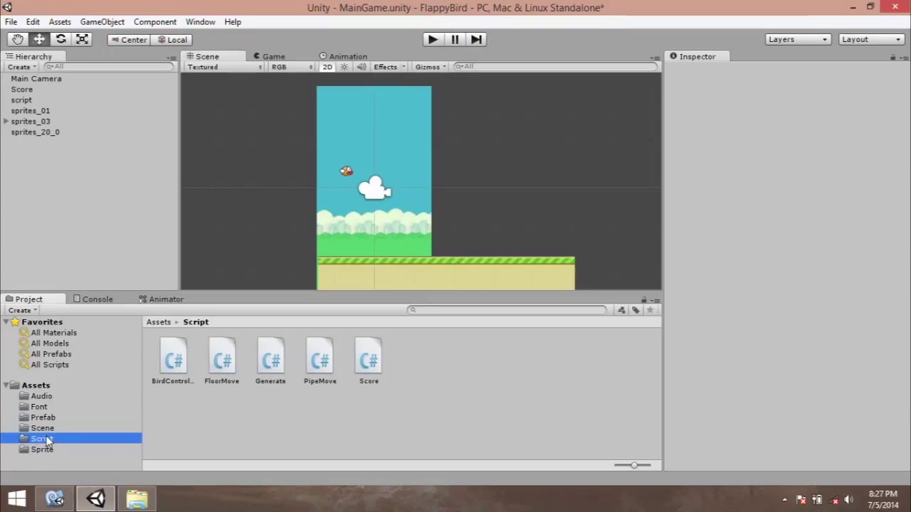
{"action": "left_click", "coordinate": [44, 428]}
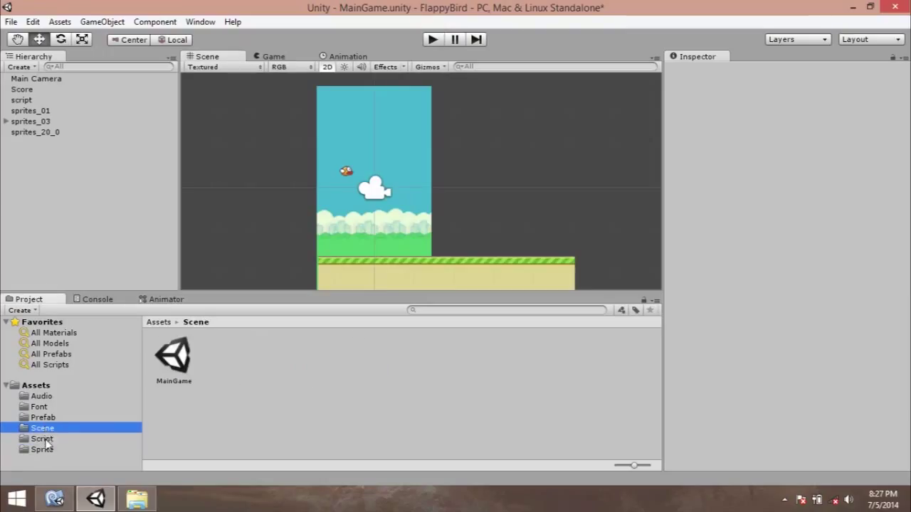
{"action": "left_click", "coordinate": [45, 439]}
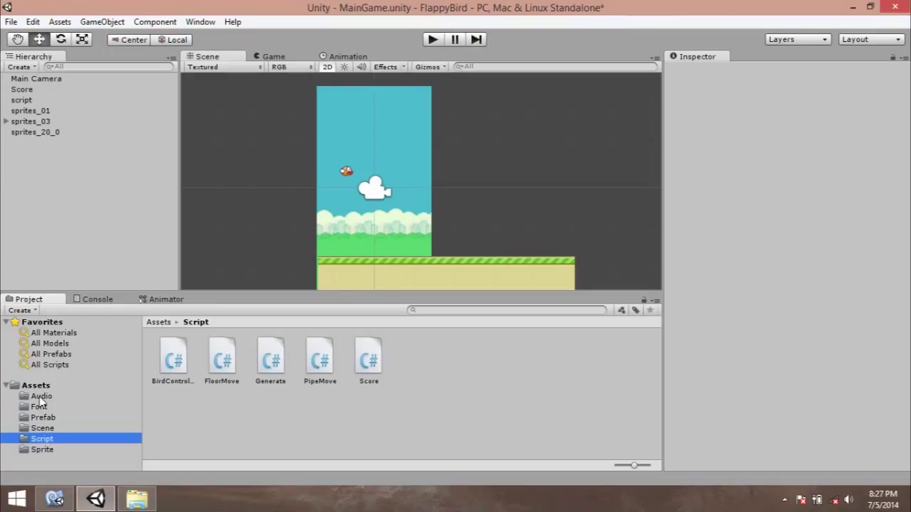
{"action": "left_click", "coordinate": [39, 397]}
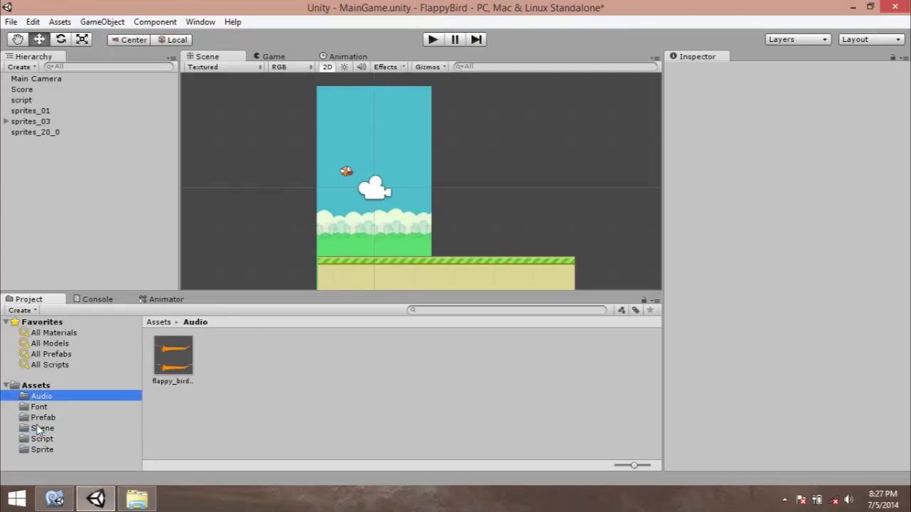
{"action": "left_click", "coordinate": [168, 378]}
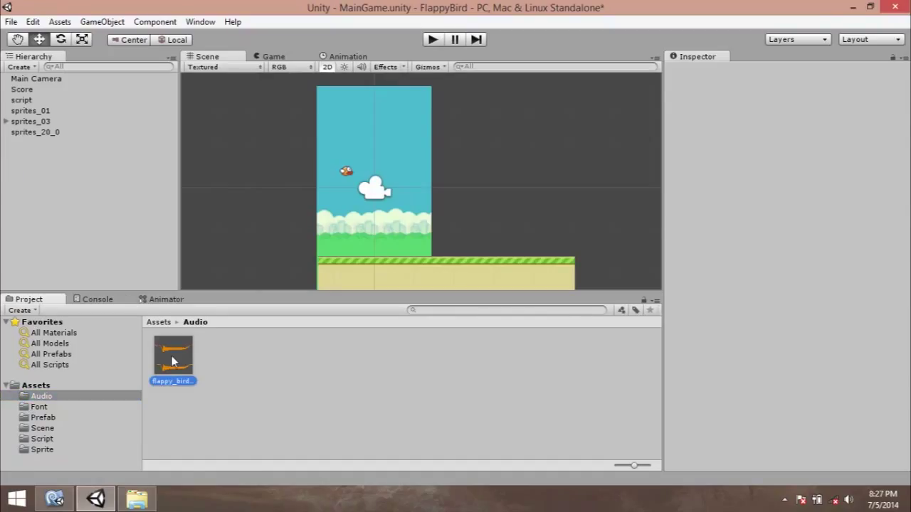
Give the bird sprites_20_0 an Audio Source using flappy_bird_sound with Play On Awake off.
{"action": "left_click", "coordinate": [47, 134]}
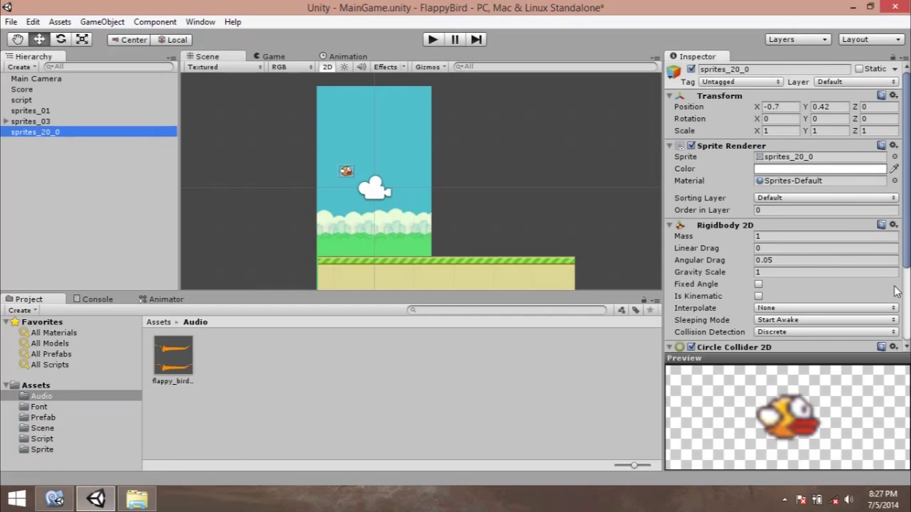
{"action": "scroll", "coordinate": [774, 263], "scroll_direction": "down", "scroll_amount": 5}
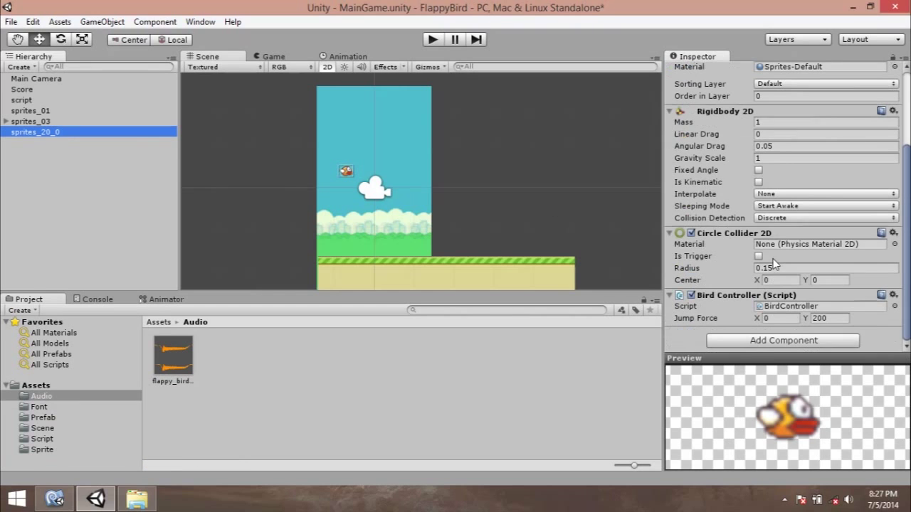
{"action": "left_click", "coordinate": [764, 341]}
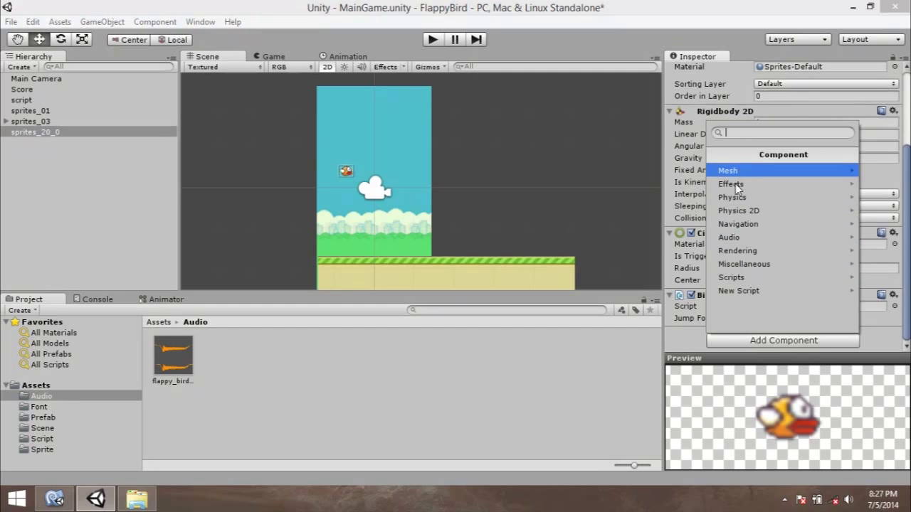
{"action": "left_click", "coordinate": [736, 264]}
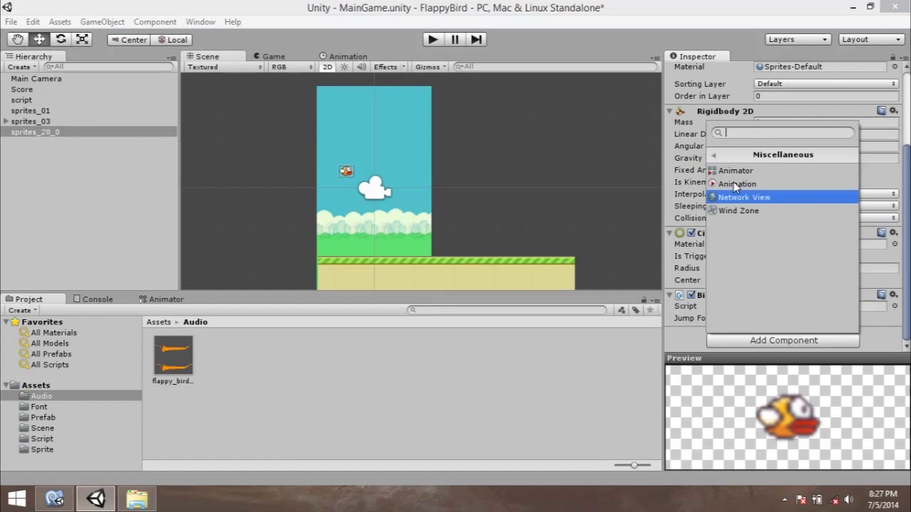
{"action": "left_click", "coordinate": [714, 155]}
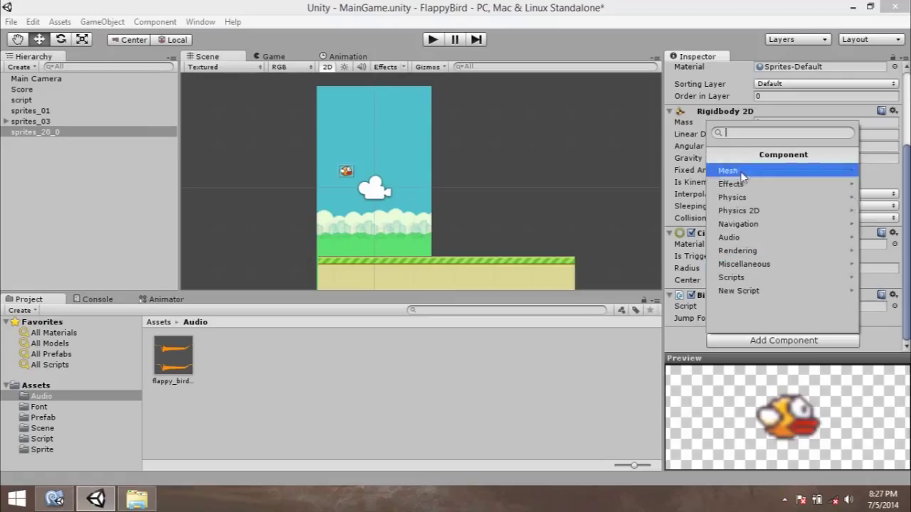
{"action": "left_click", "coordinate": [733, 237]}
{"action": "left_click", "coordinate": [750, 187]}
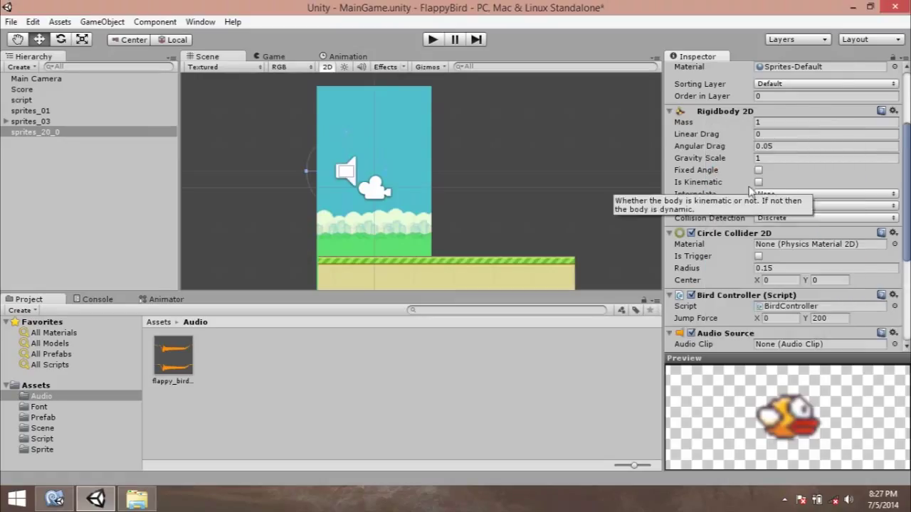
{"action": "scroll", "coordinate": [755, 224], "scroll_direction": "down", "scroll_amount": 5}
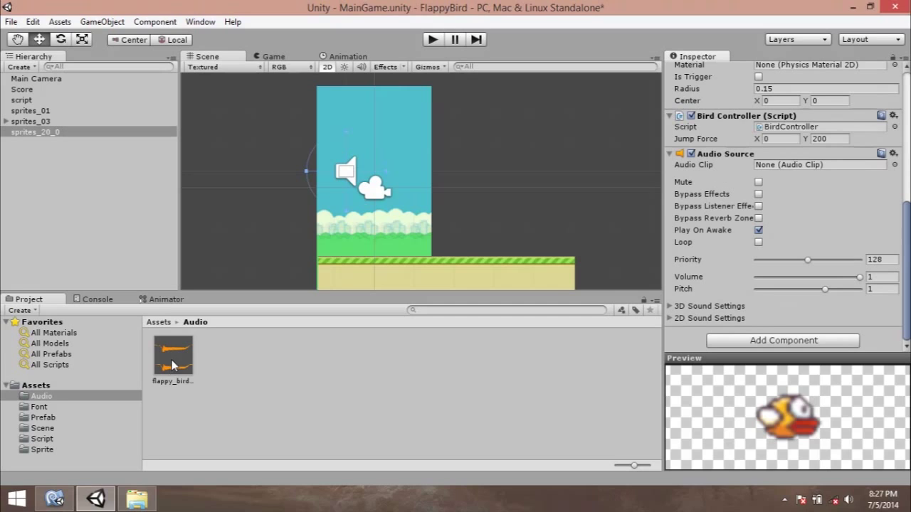
{"action": "left_click_drag", "start_coordinate": [172, 365], "coordinate": [790, 164]}
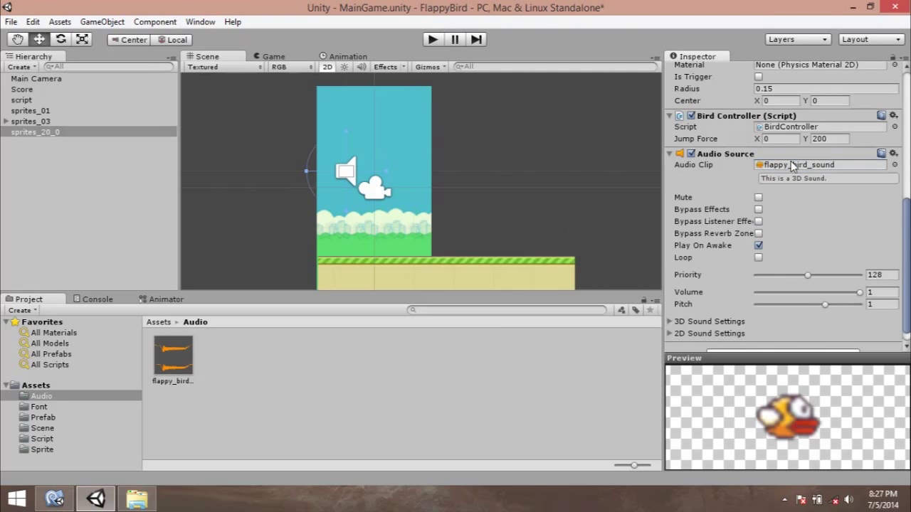
{"action": "left_click", "coordinate": [758, 246]}
Open the BirdController script from the Script folder.
{"action": "left_click", "coordinate": [300, 440]}
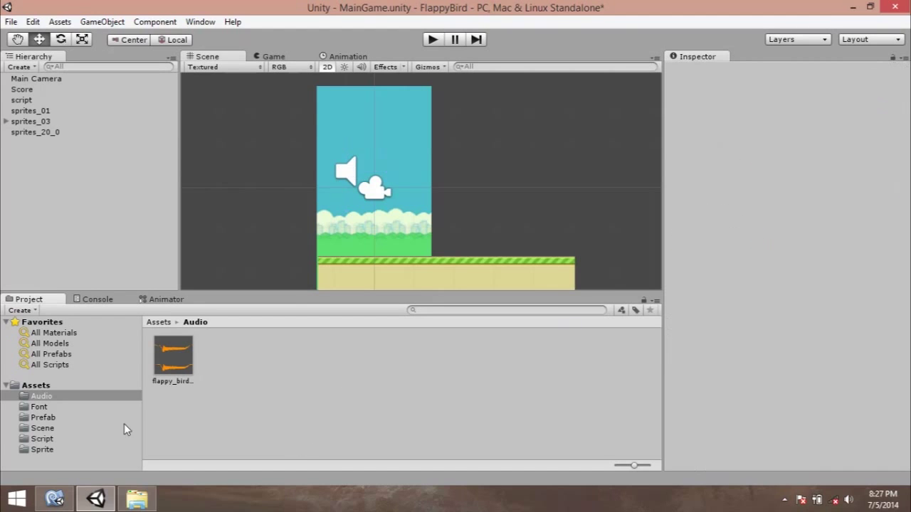
{"action": "left_click", "coordinate": [44, 439]}
{"action": "left_click", "coordinate": [177, 368]}
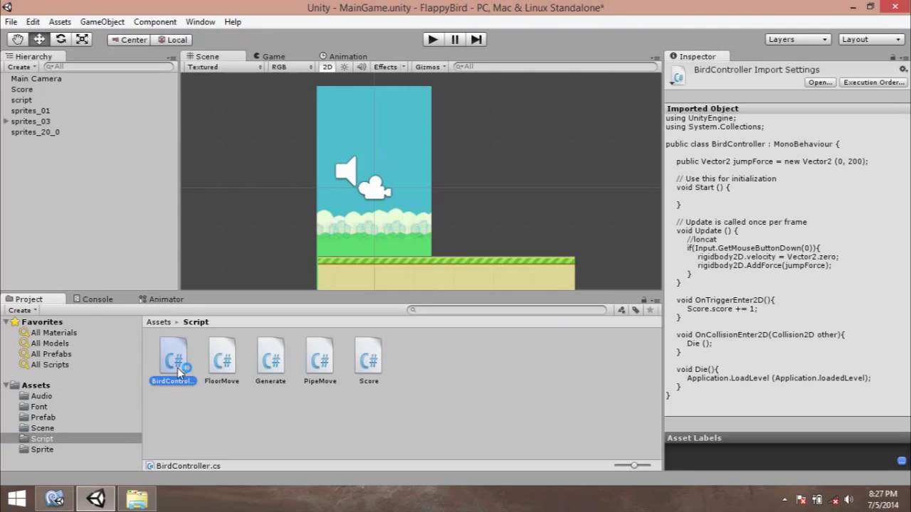
{"action": "left_click", "coordinate": [54, 498]}
Add 'audio.Play ();' below 'Score.score += 1;' in OnTriggerEnter2D and save.
{"action": "left_click", "coordinate": [343, 374]}
{"action": "scroll", "coordinate": [355, 359], "scroll_direction": "down", "scroll_amount": 1}
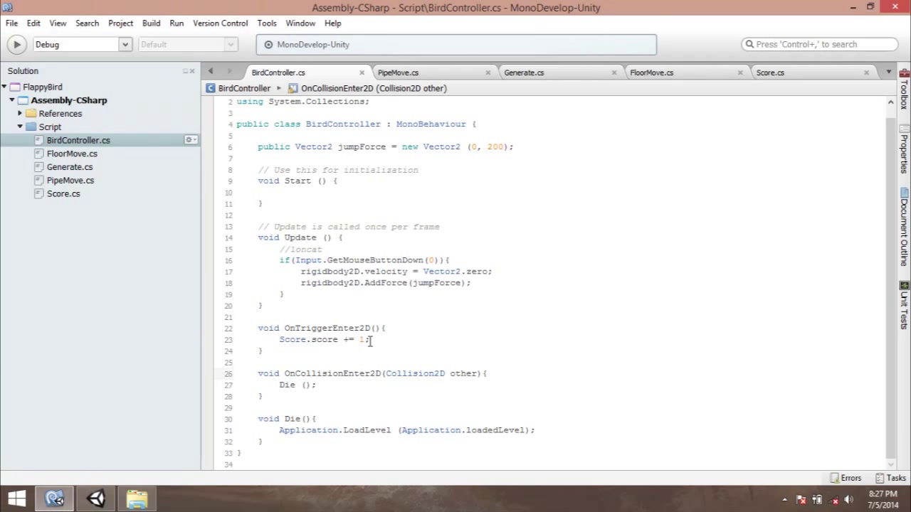
{"action": "left_click", "coordinate": [369, 340]}
{"action": "key", "text": "Return"}
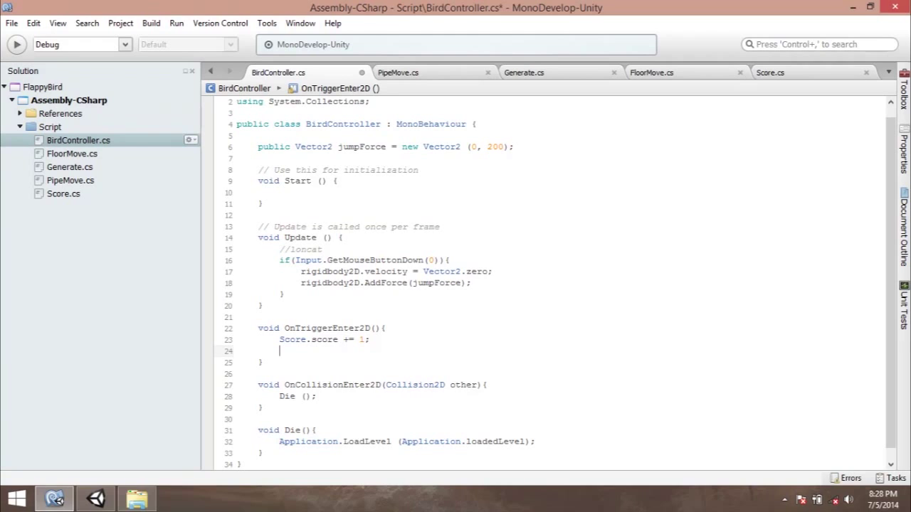
{"action": "type", "text": "audio"}
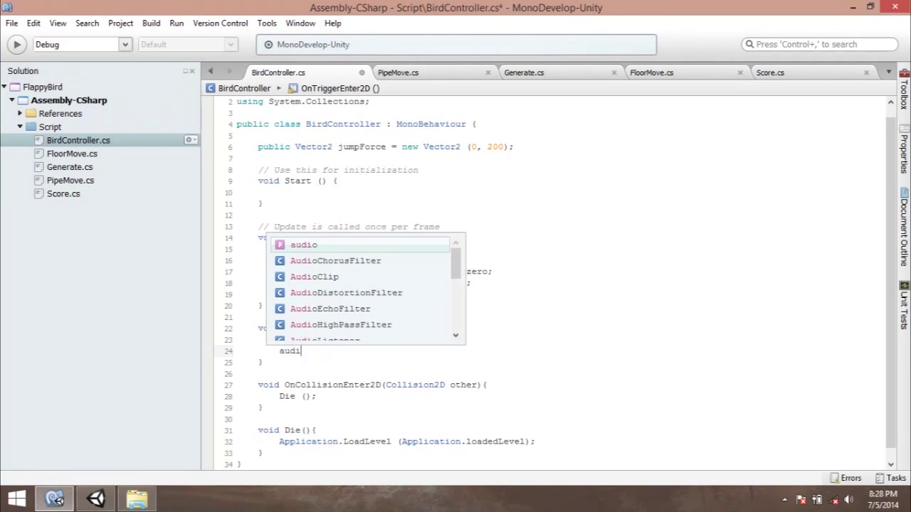
{"action": "key", "text": "Escape"}
{"action": "type", "text": ".p"}
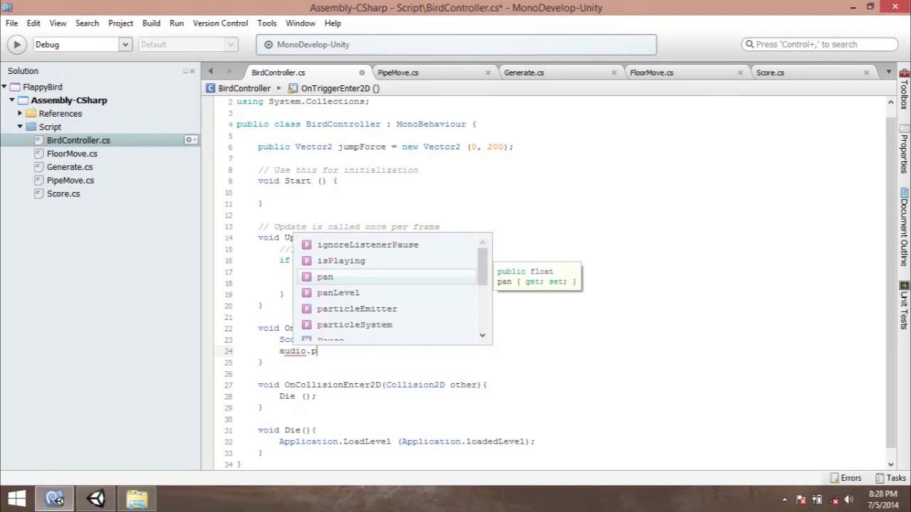
{"action": "type", "text": "l"}
{"action": "key", "text": "Up"}
{"action": "key", "text": "Up"}
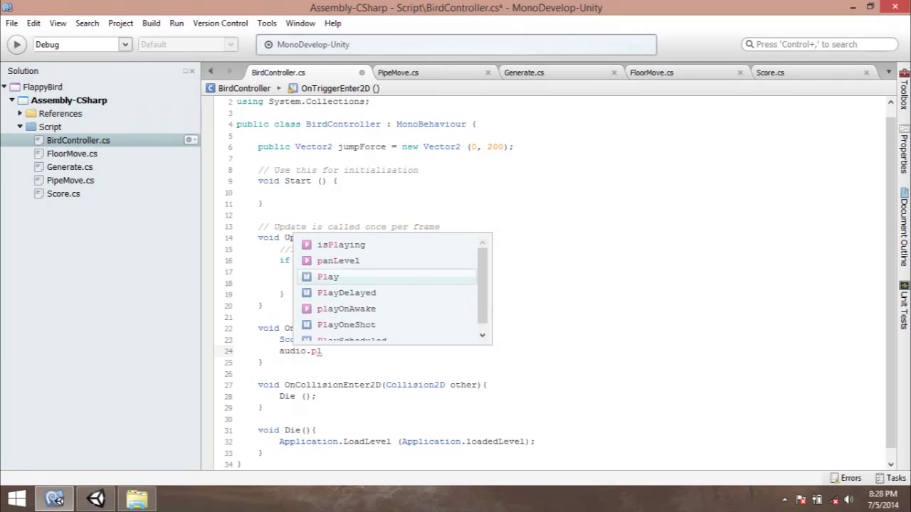
{"action": "key", "text": "Return"}
{"action": "type", "text": ";"}
{"action": "key", "text": "ctrl+s"}
{"action": "key", "text": "alt+Tab"}
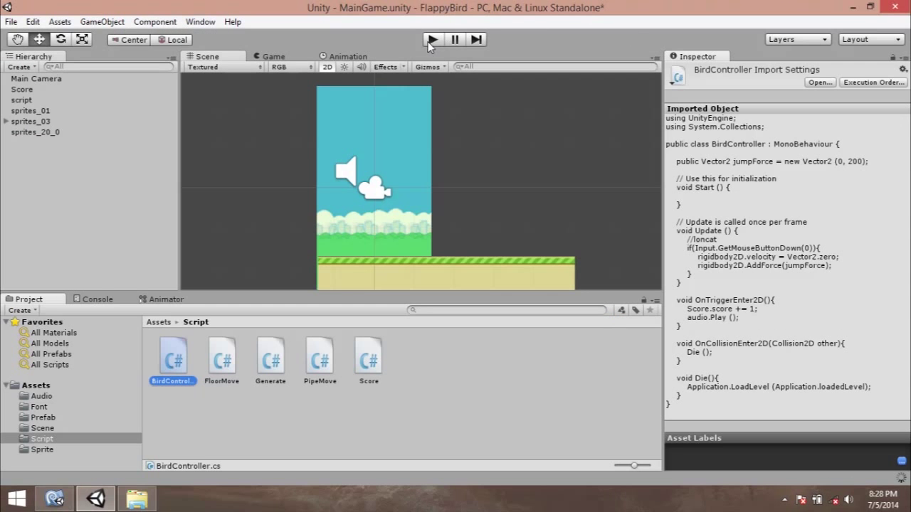
{"action": "left_click", "coordinate": [428, 42]}
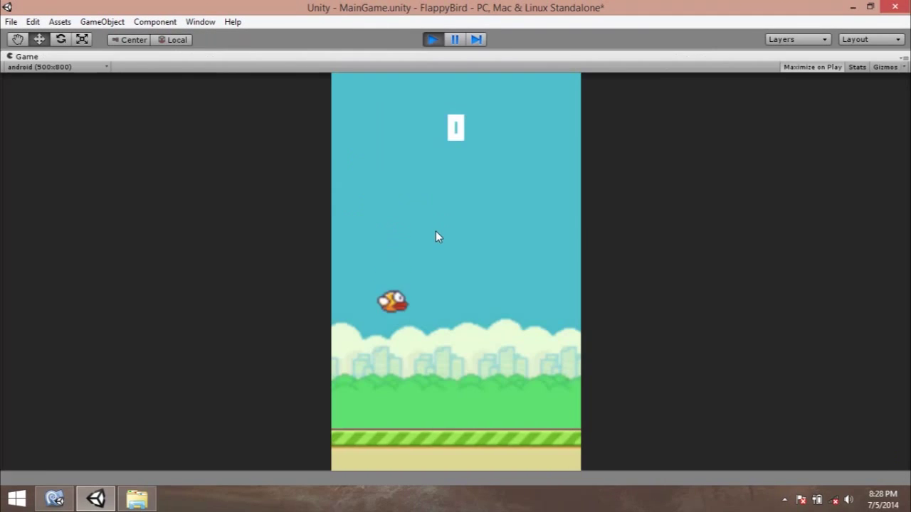
{"action": "left_click", "coordinate": [436, 232]}
{"action": "left_click", "coordinate": [436, 231]}
{"action": "left_click", "coordinate": [435, 231]}
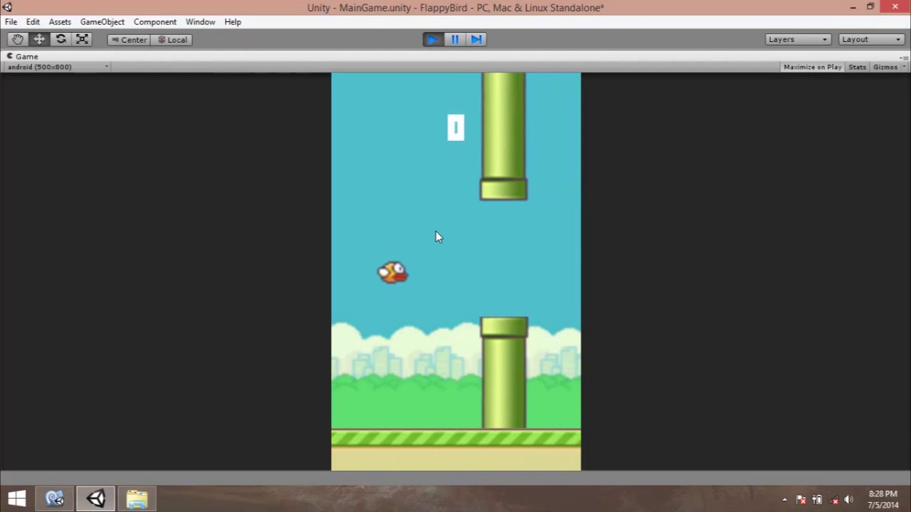
{"action": "left_click", "coordinate": [437, 235]}
{"action": "left_click", "coordinate": [437, 234]}
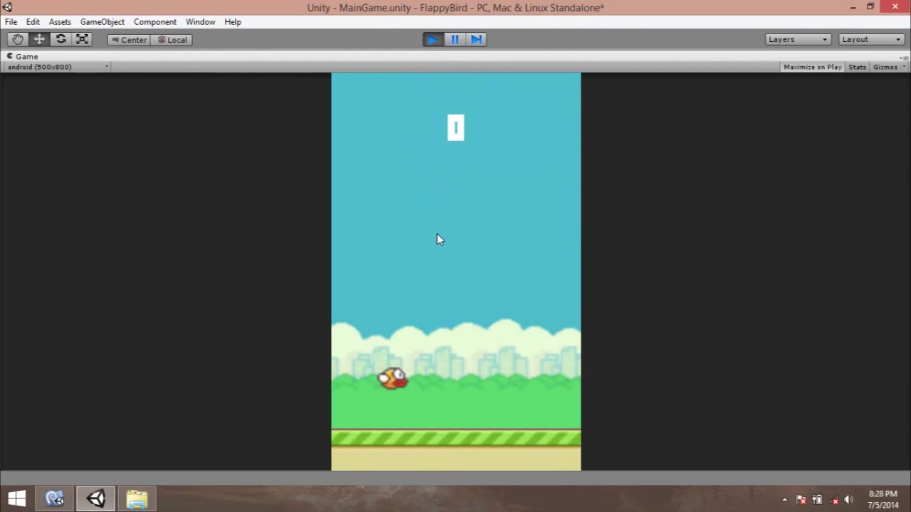
{"action": "left_click", "coordinate": [437, 239]}
{"action": "left_click", "coordinate": [435, 239]}
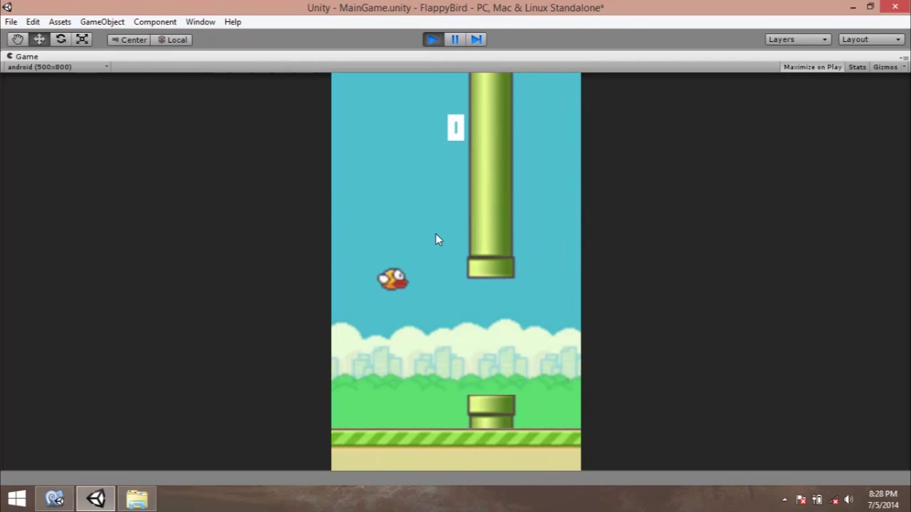
{"action": "left_click", "coordinate": [435, 237]}
{"action": "left_click", "coordinate": [435, 237]}
{"action": "left_click", "coordinate": [433, 234]}
{"action": "left_click", "coordinate": [433, 235]}
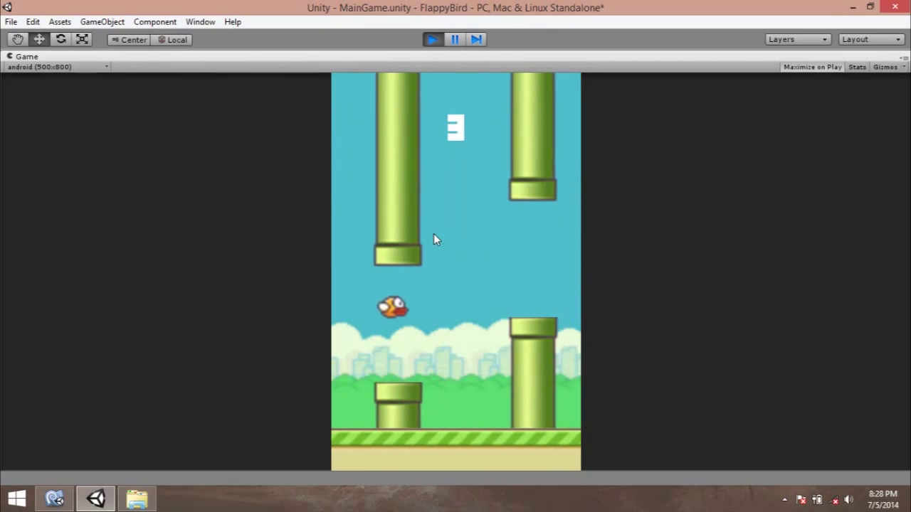
{"action": "left_click", "coordinate": [436, 240]}
{"action": "left_click", "coordinate": [436, 240]}
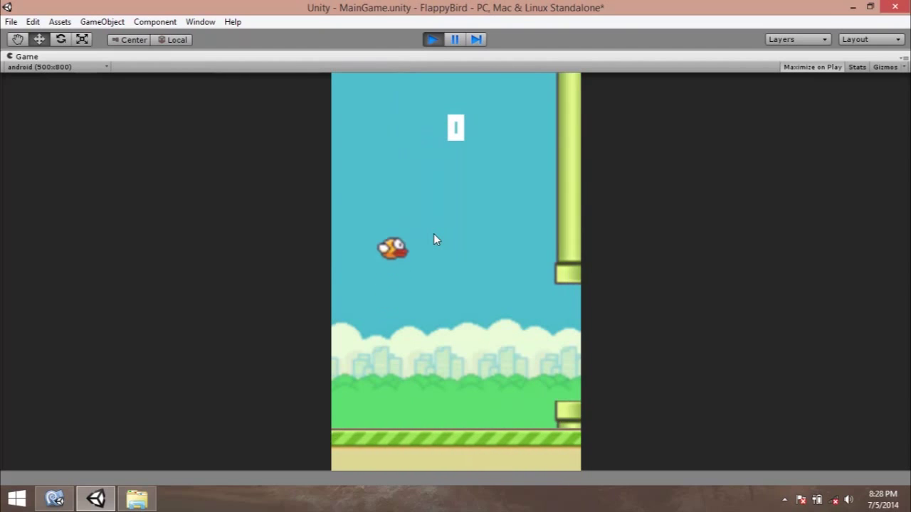
{"action": "left_click", "coordinate": [433, 237]}
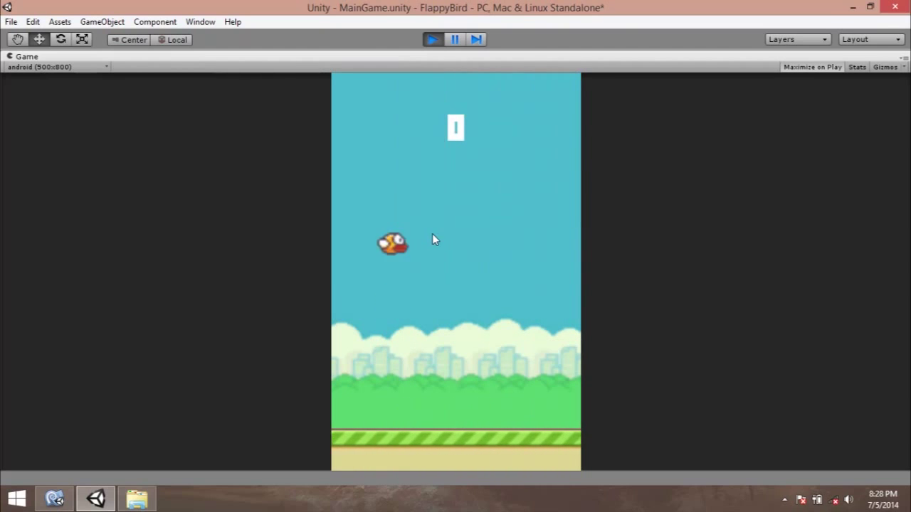
{"action": "left_click", "coordinate": [429, 234]}
{"action": "left_click", "coordinate": [429, 234]}
{"action": "left_click", "coordinate": [430, 235]}
{"action": "left_click", "coordinate": [430, 235]}
{"action": "left_click", "coordinate": [430, 235]}
{"action": "left_click", "coordinate": [430, 236]}
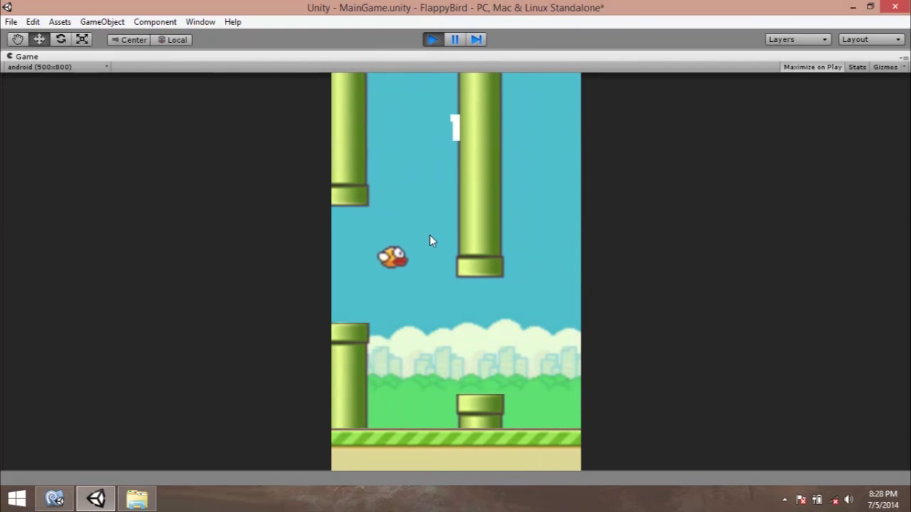
{"action": "left_click", "coordinate": [430, 236]}
{"action": "left_click", "coordinate": [429, 235]}
{"action": "left_click", "coordinate": [430, 236]}
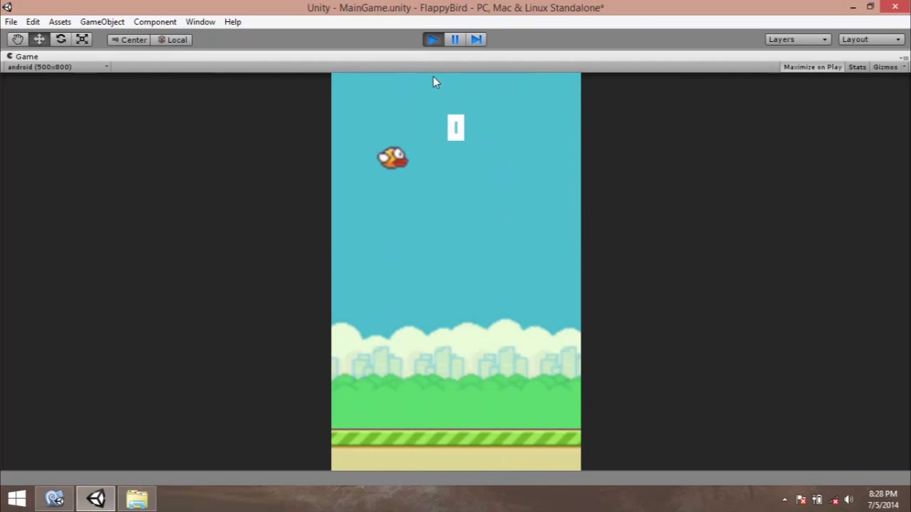
{"action": "left_click", "coordinate": [433, 40]}
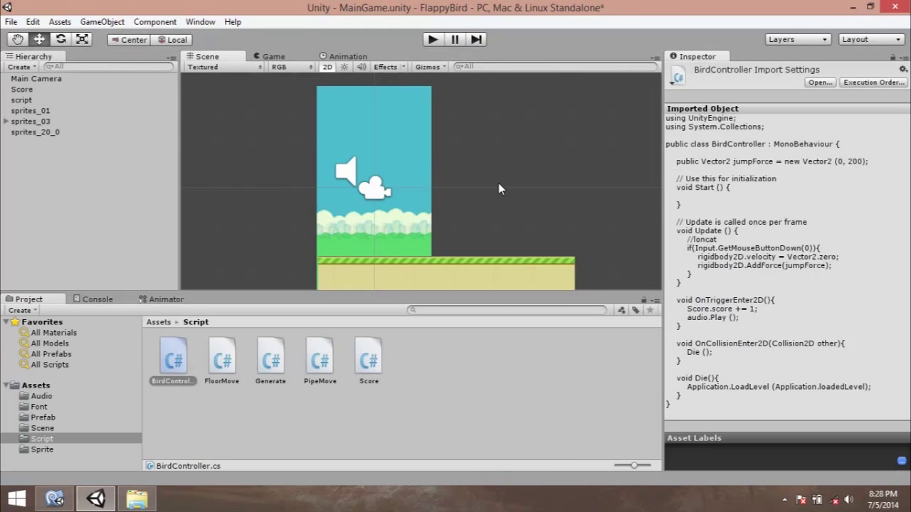
Review the BirdController, FloorMove, Generate, PipeMove and Score scripts one by one.
{"action": "left_click", "coordinate": [498, 183]}
{"action": "left_click", "coordinate": [218, 367]}
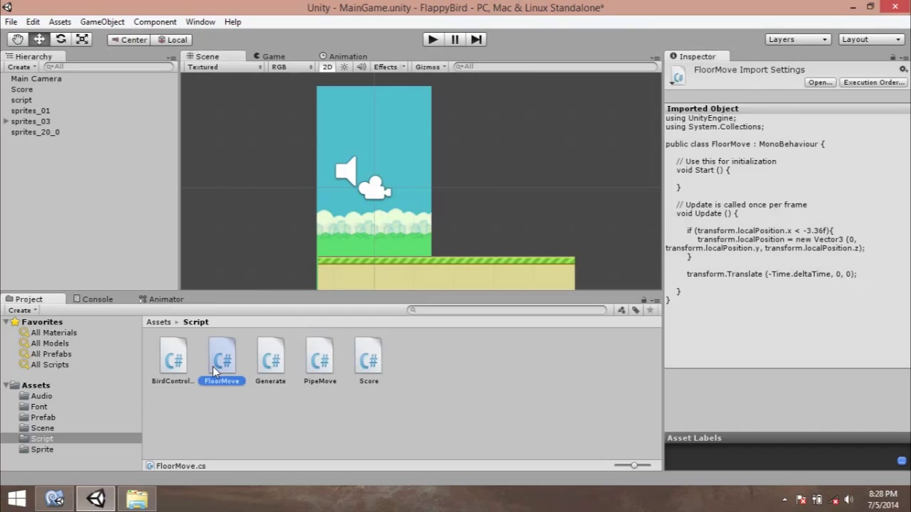
{"action": "left_click", "coordinate": [176, 360]}
{"action": "left_click", "coordinate": [222, 359]}
{"action": "left_click", "coordinate": [268, 360]}
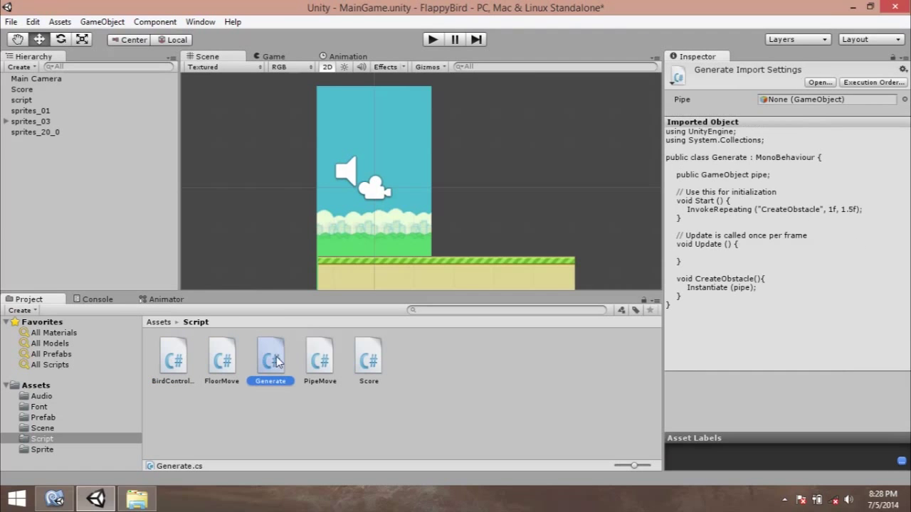
{"action": "left_click", "coordinate": [321, 362]}
{"action": "left_click", "coordinate": [369, 362]}
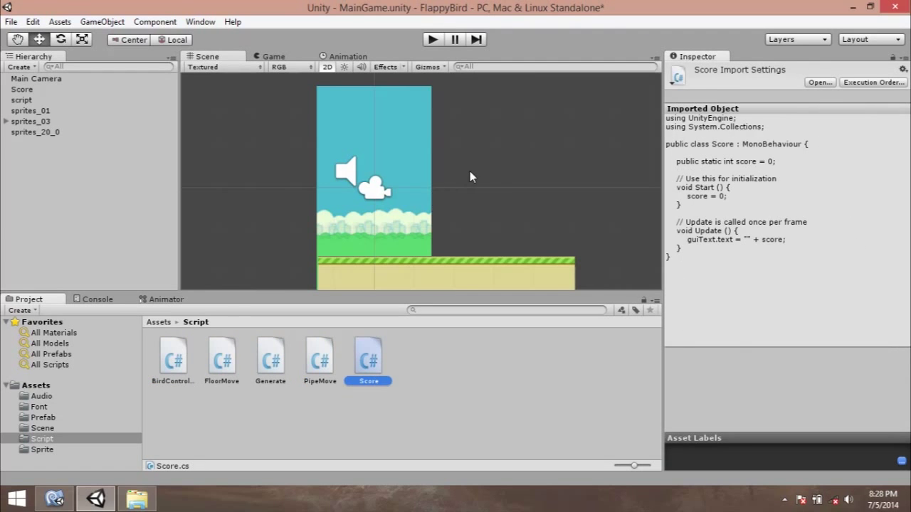
Adjust the Scene view to show sky and ground, then select the sprites_01 background.
{"action": "scroll", "coordinate": [470, 171], "scroll_direction": "up", "scroll_amount": 1}
{"action": "scroll", "coordinate": [469, 171], "scroll_direction": "down", "scroll_amount": 2}
{"action": "middle_click_drag", "start_coordinate": [392, 155], "coordinate": [462, 160]}
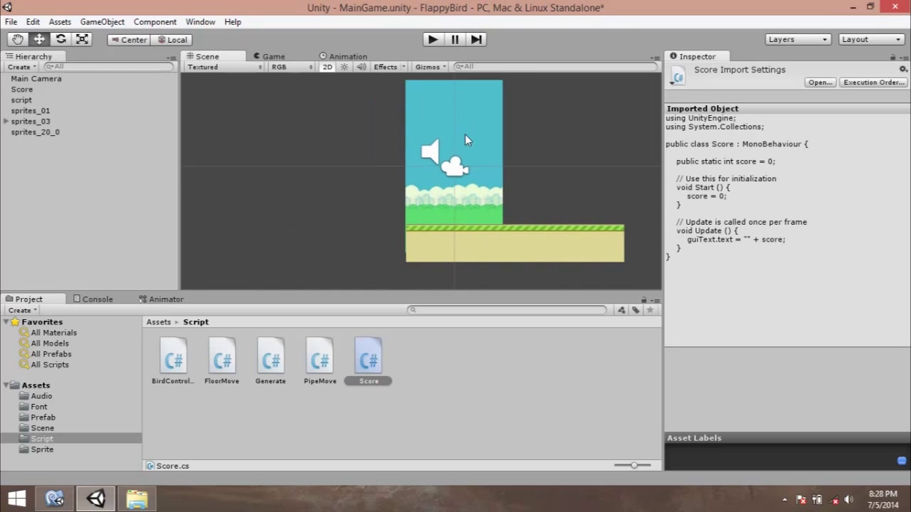
{"action": "scroll", "coordinate": [371, 198], "scroll_direction": "up", "scroll_amount": 3}
{"action": "scroll", "coordinate": [371, 199], "scroll_direction": "up", "scroll_amount": 1}
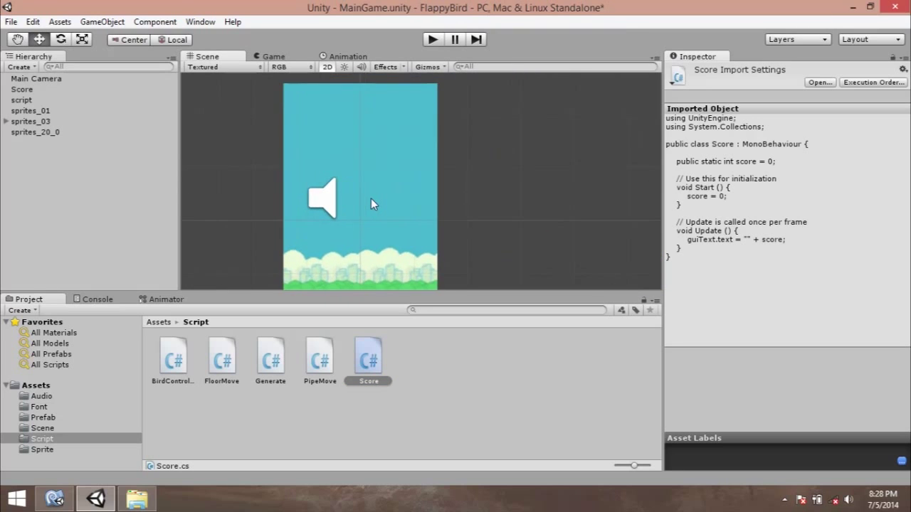
{"action": "mouse_move", "coordinate": [378, 190]}
{"action": "middle_mouse_down"}
{"action": "mouse_move", "coordinate": [390, 156]}
{"action": "mouse_move", "coordinate": [387, 178]}
{"action": "middle_mouse_up"}
{"action": "scroll", "coordinate": [387, 178], "scroll_direction": "down", "scroll_amount": 1}
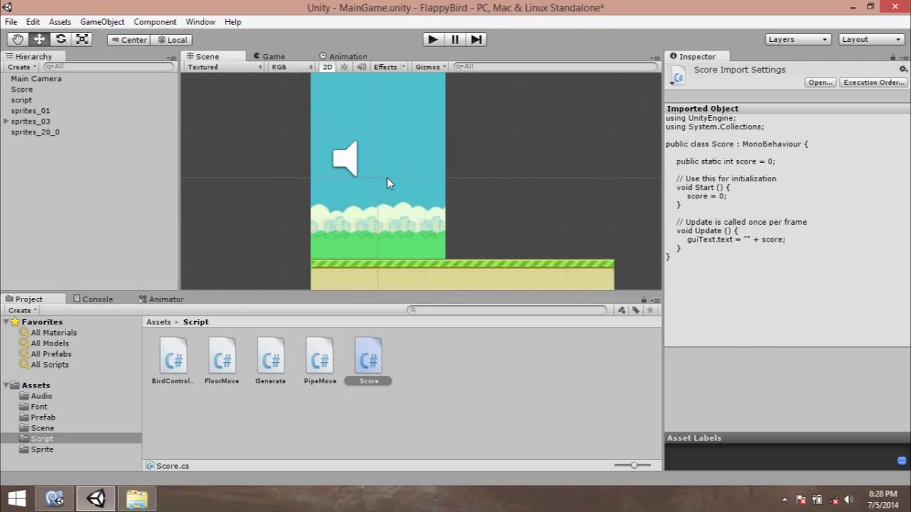
{"action": "left_click", "coordinate": [338, 141]}
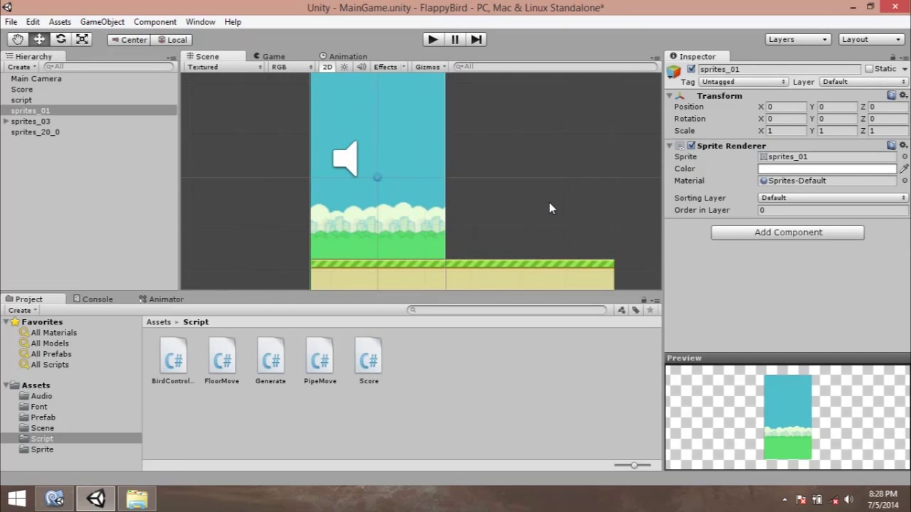